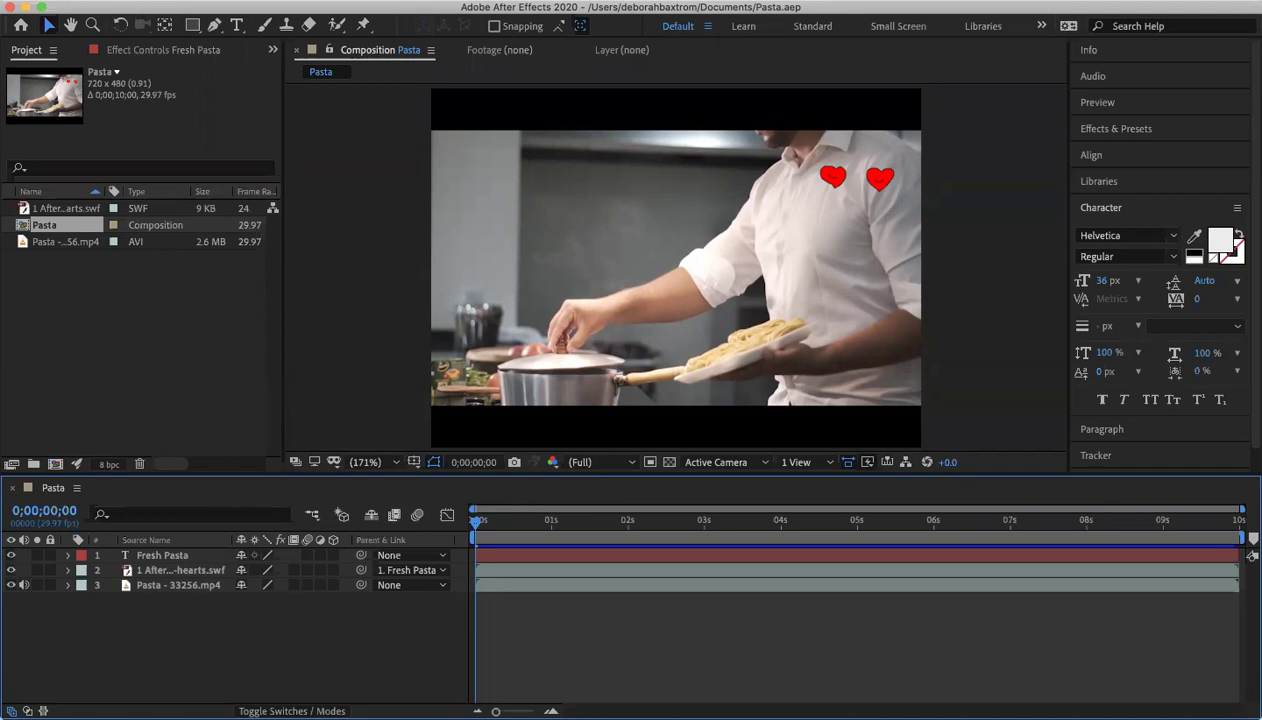
Step: Import credits pasta.psd as Composition - Retain Layer Sizes with editable layer styles, and place it above all layers in the Pasta composition
click(160, 0)
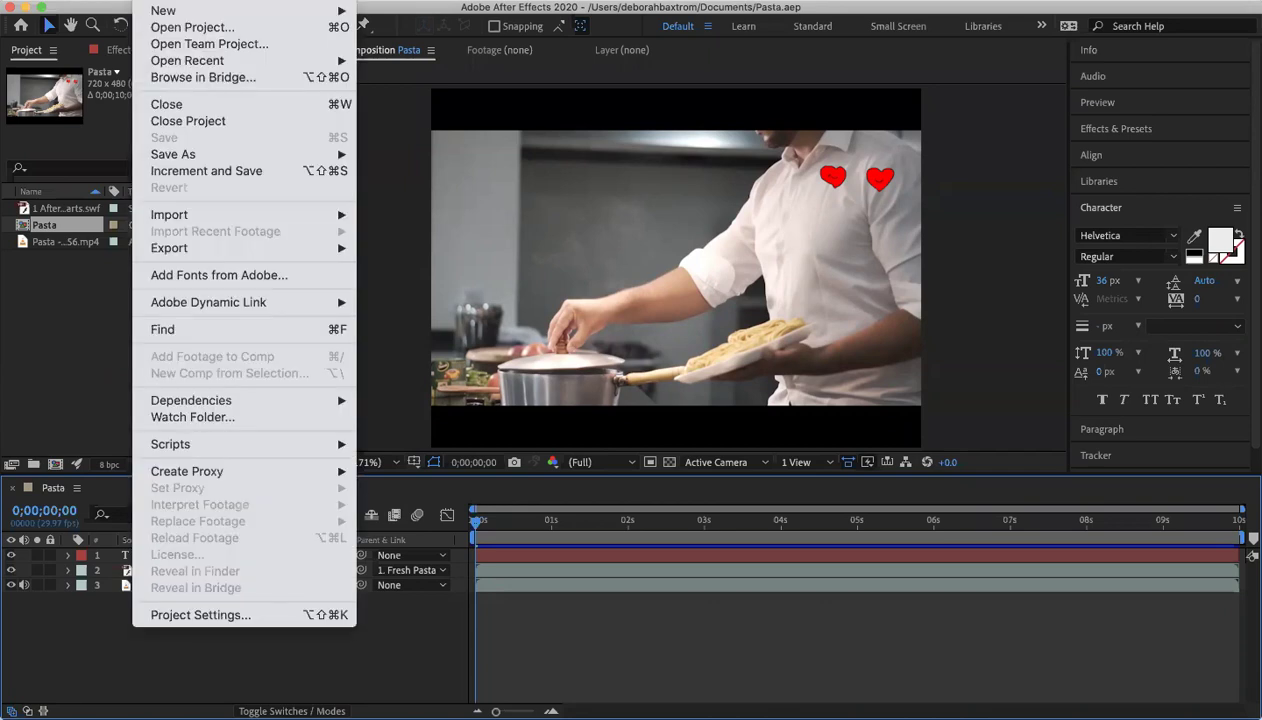
mouse_move(200, 215)
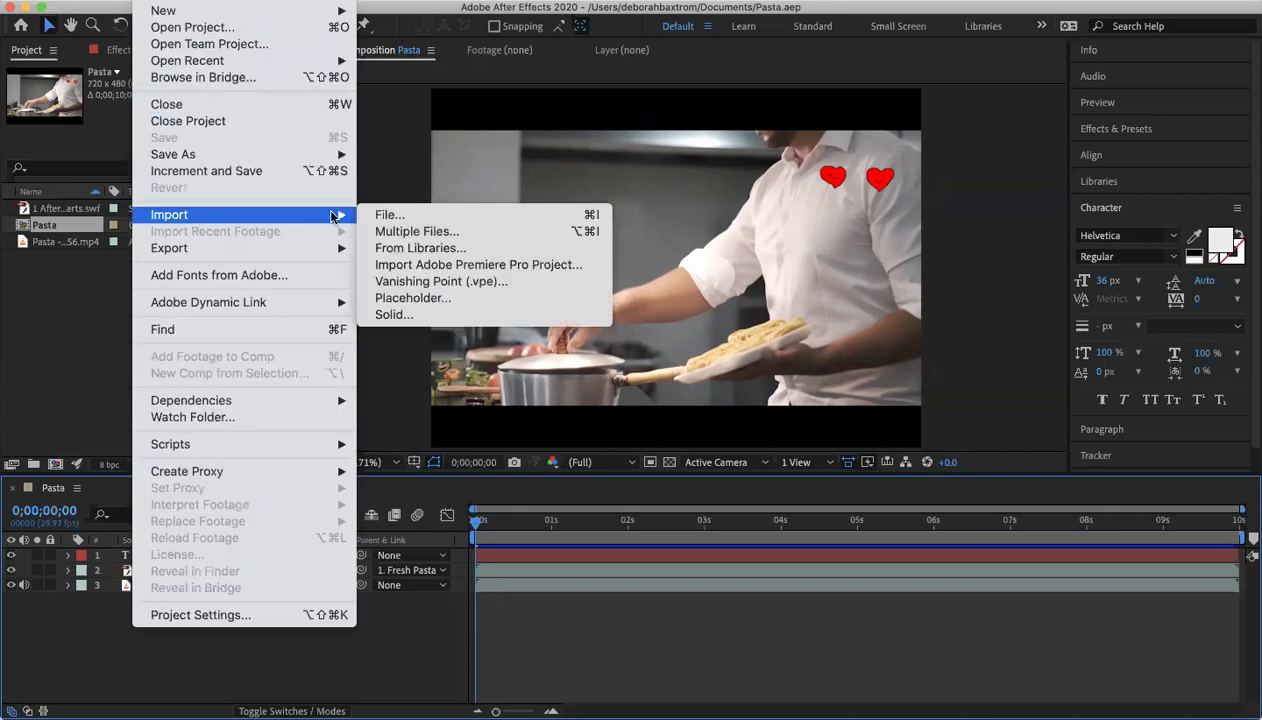
click(390, 215)
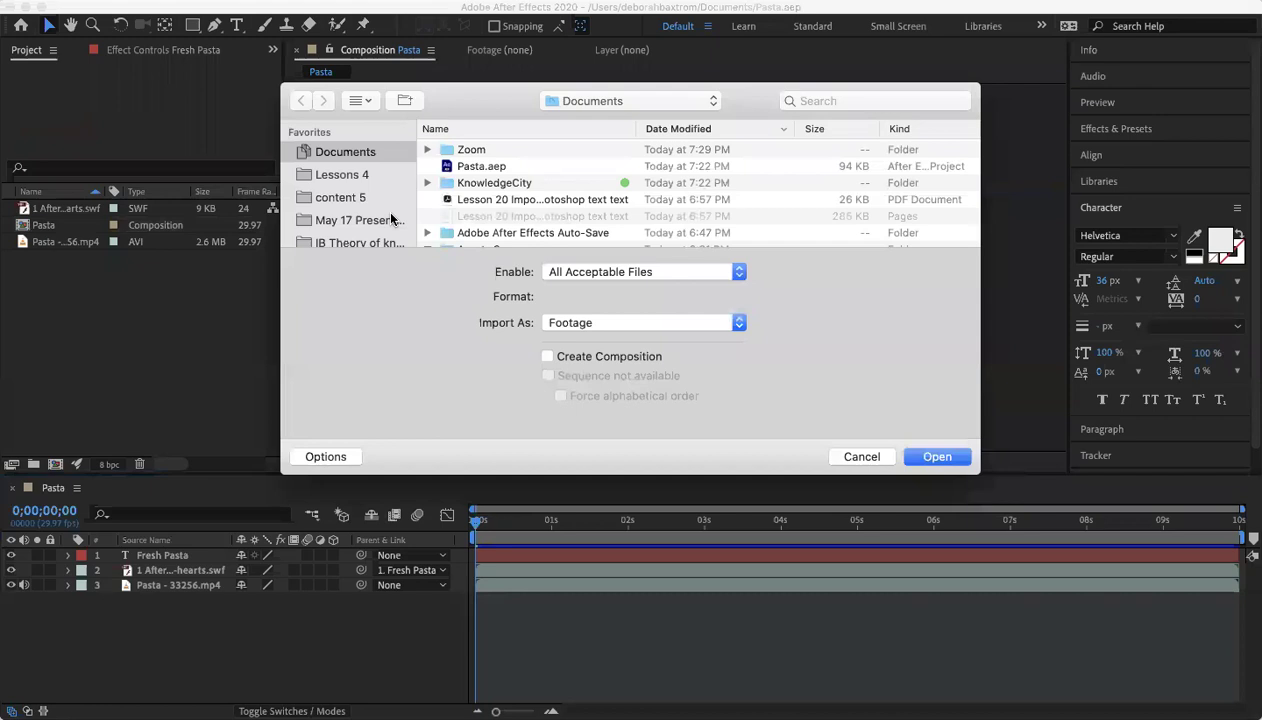
scroll(496, 208, down, 3)
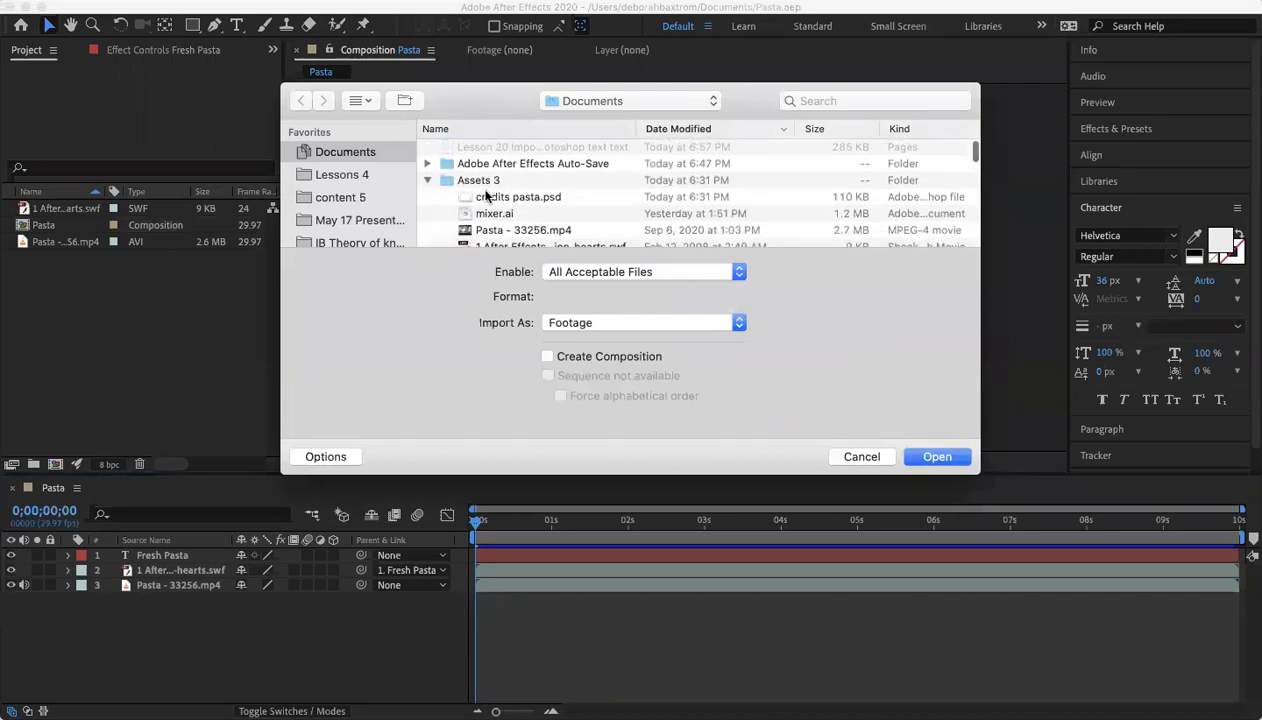
scroll(472, 195, down, 1)
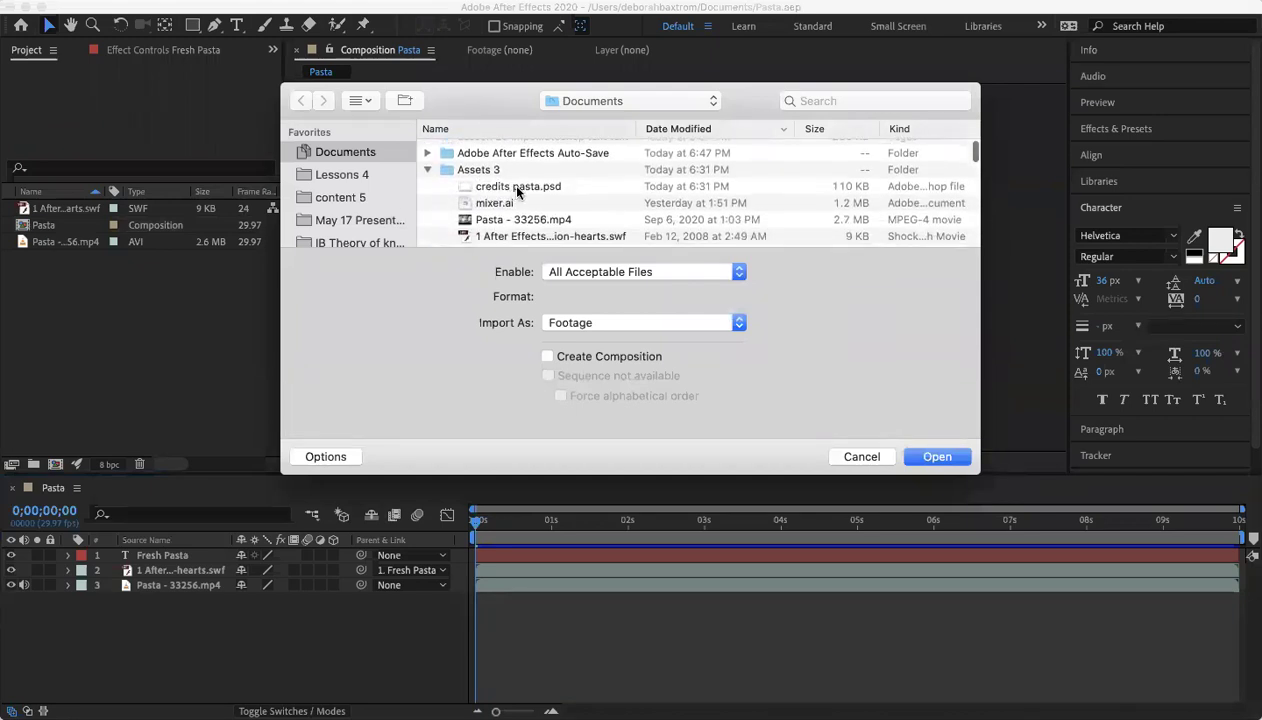
click(518, 188)
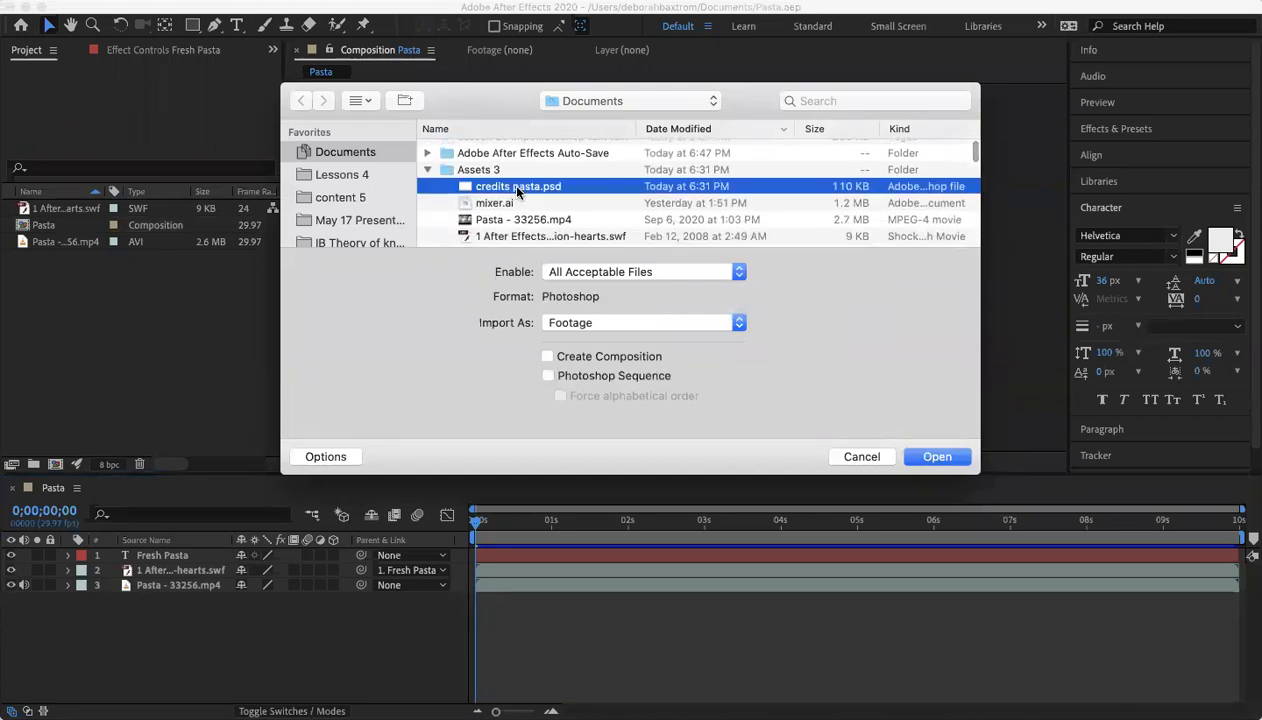
click(738, 325)
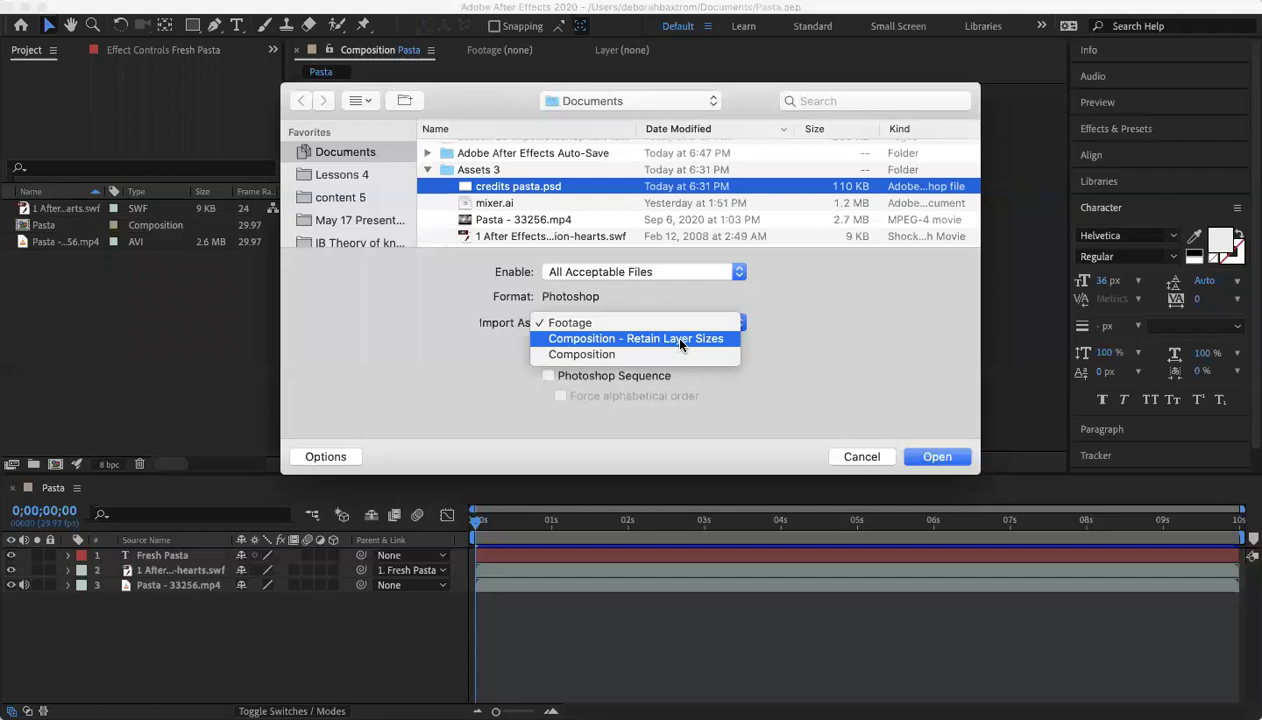
click(656, 339)
click(936, 457)
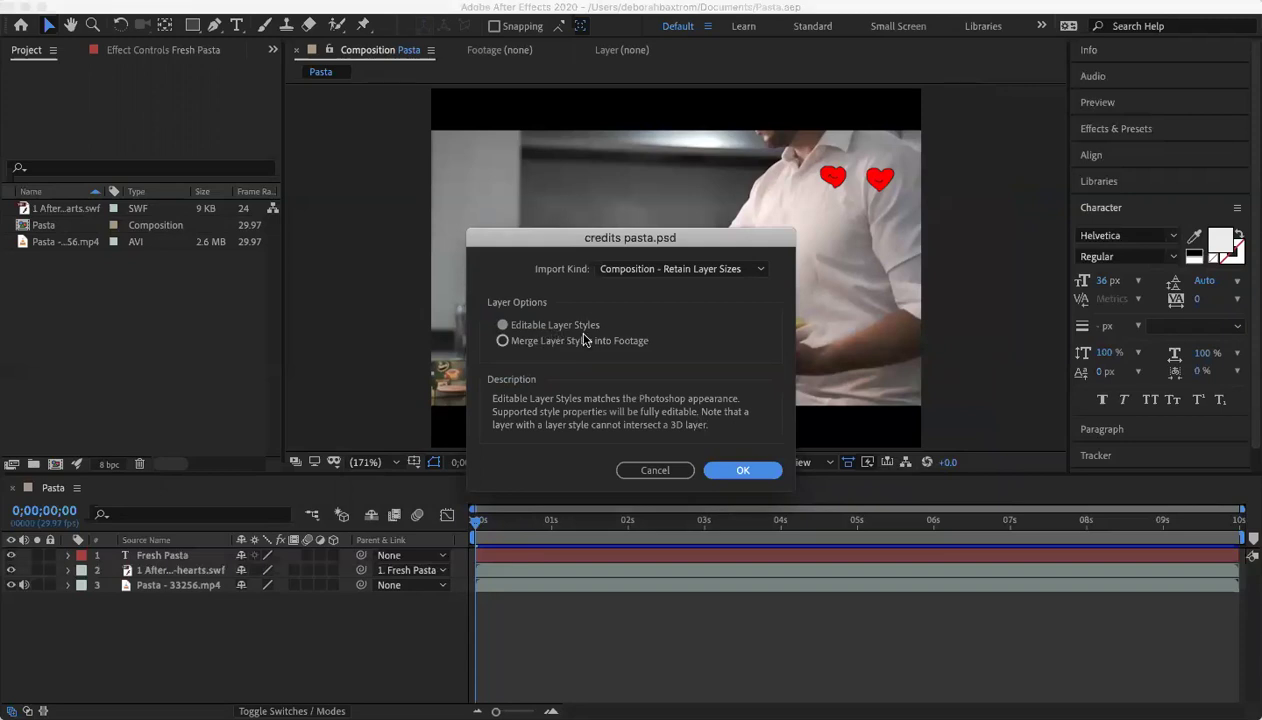
click(741, 467)
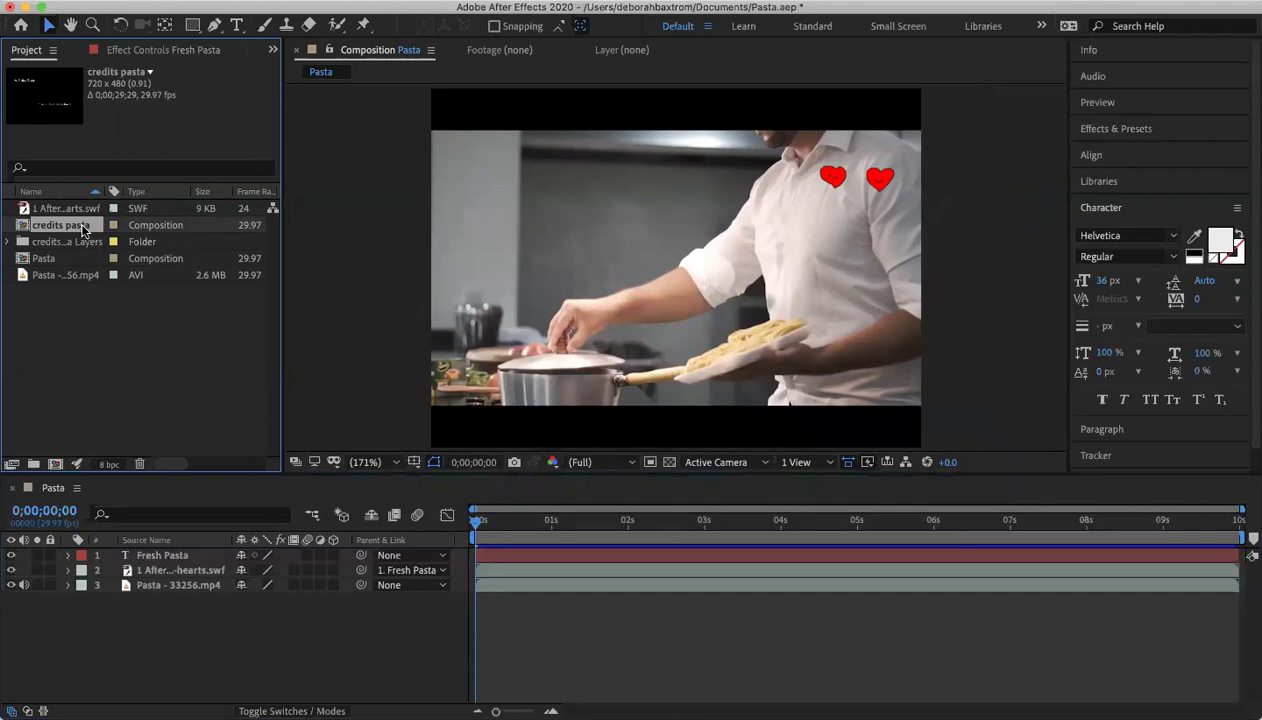
drag(84, 229, 156, 555)
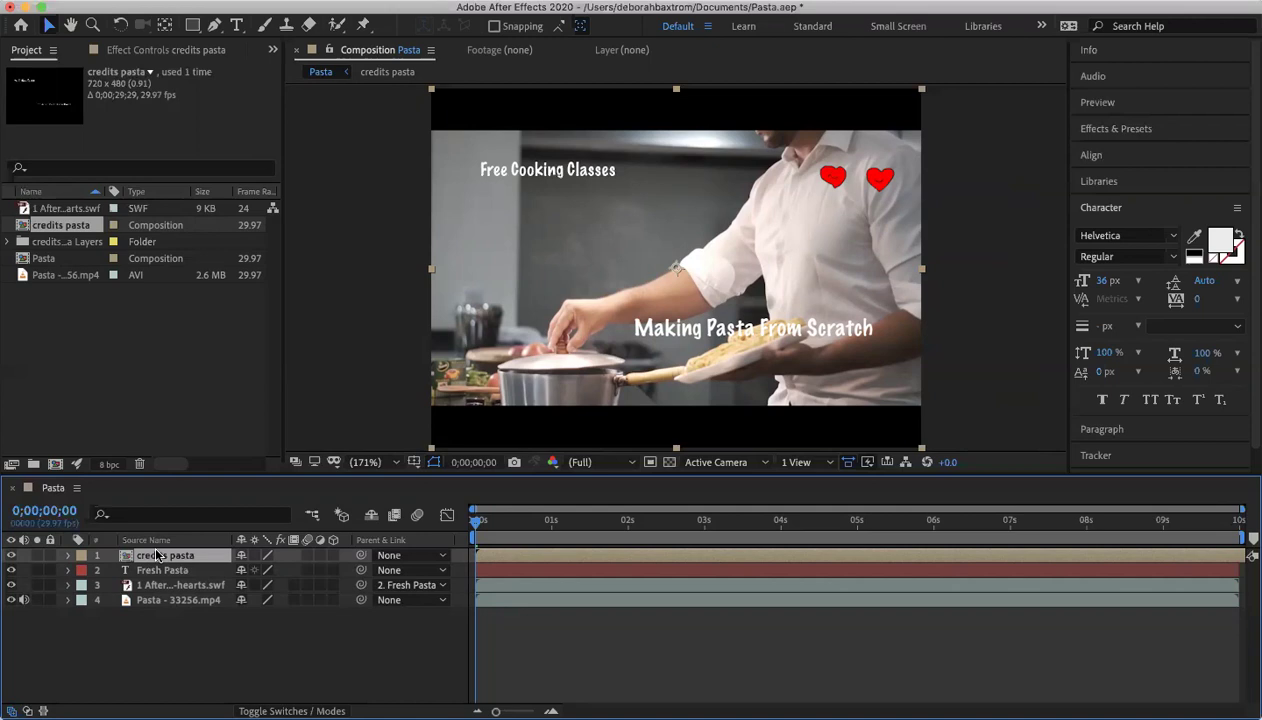
Step: Open the credits pasta composition and convert both of its Photoshop layers to editable text
double_click(74, 231)
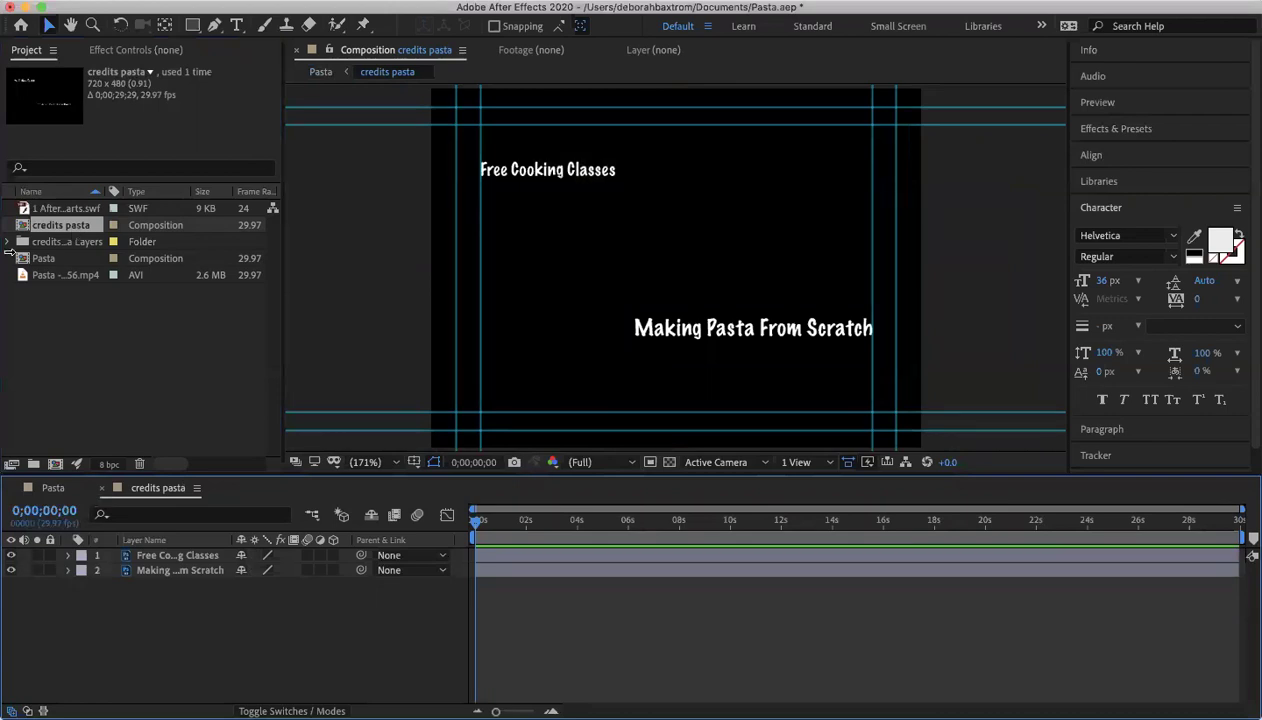
click(186, 557)
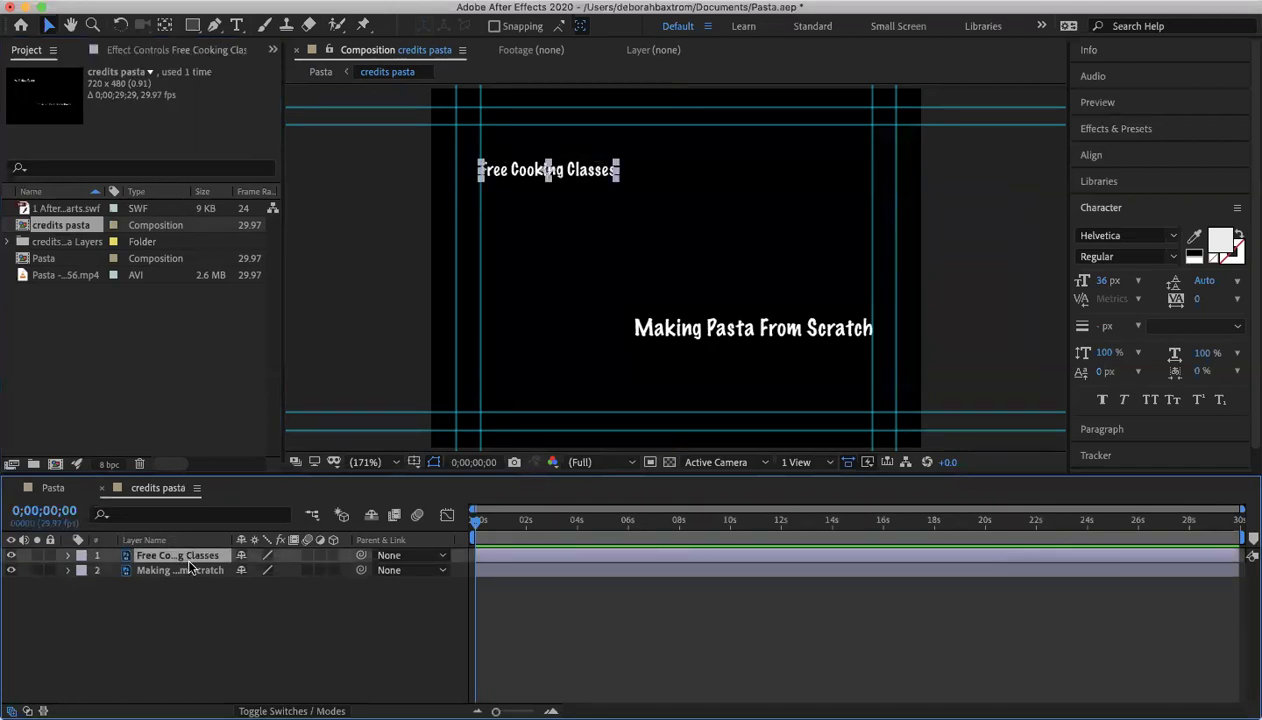
shift+click(193, 571)
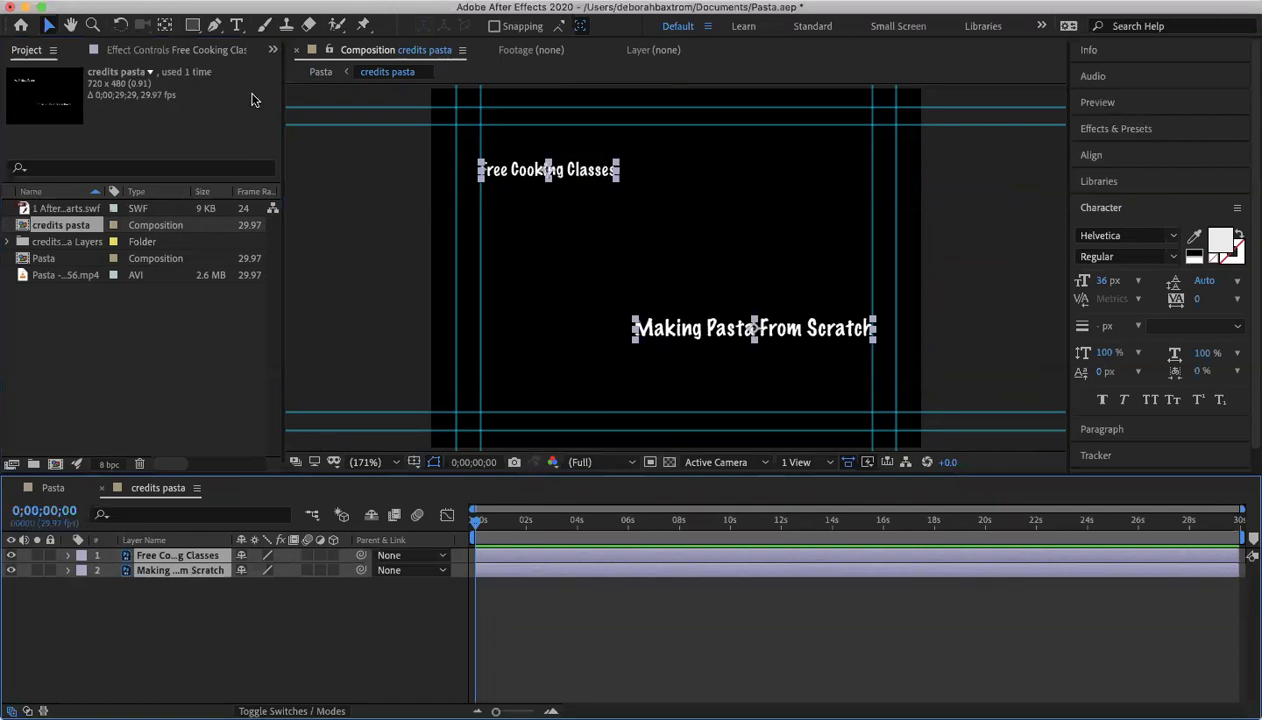
click(305, 2)
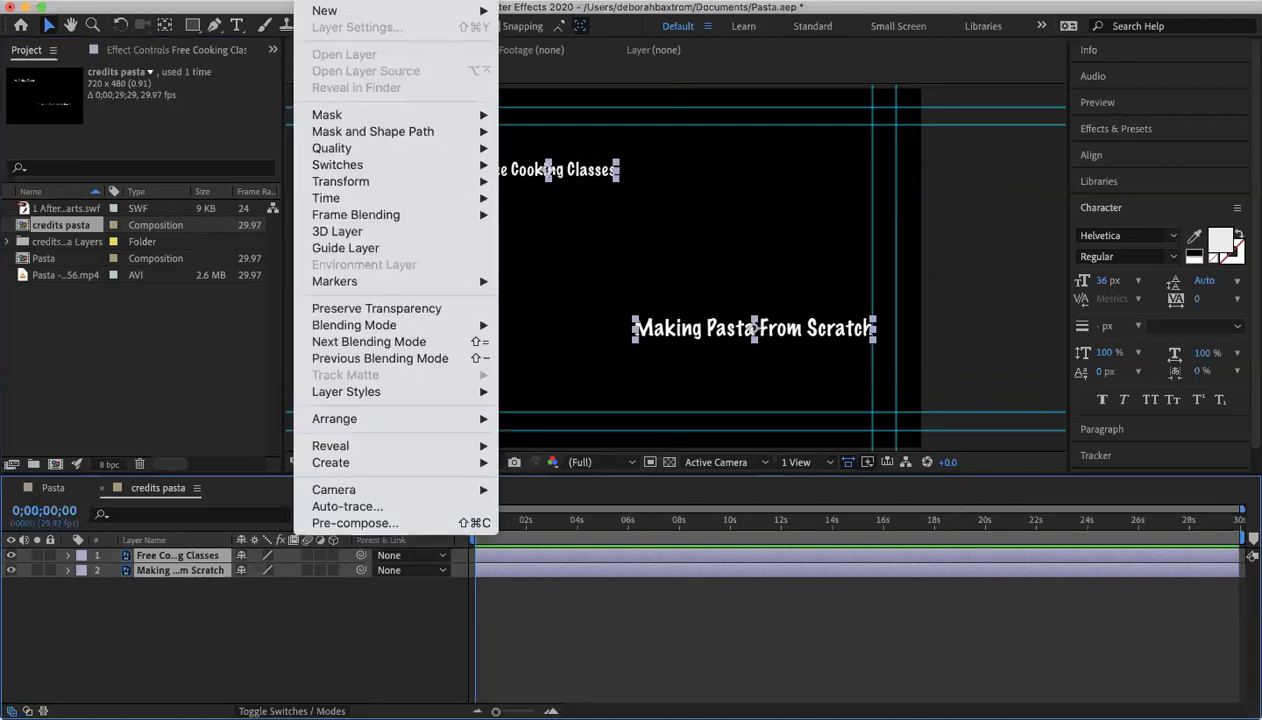
mouse_move(364, 466)
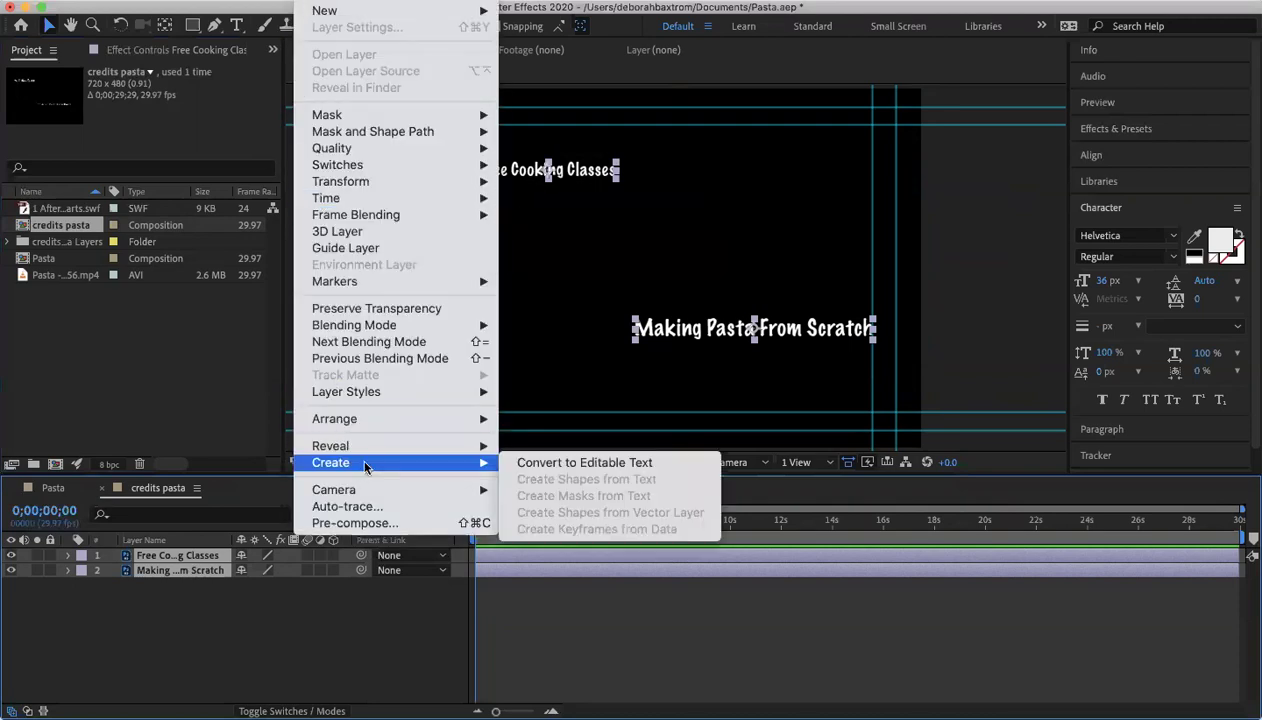
click(551, 470)
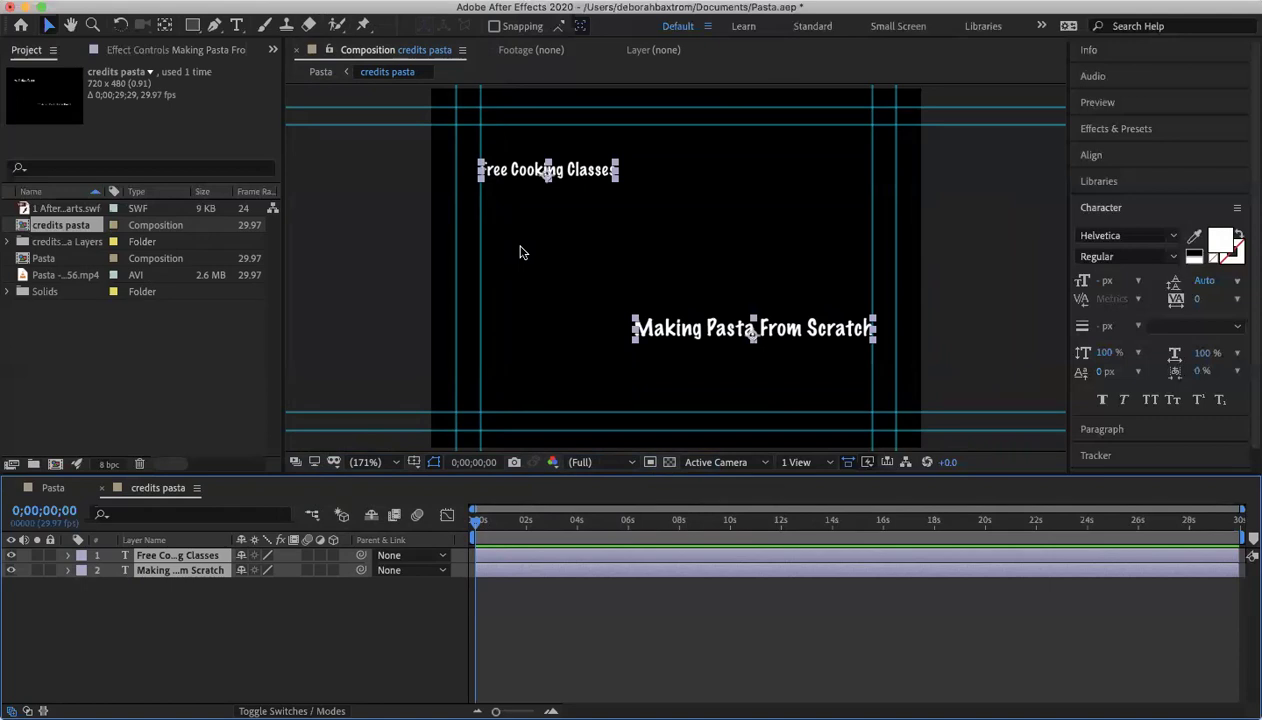
click(366, 645)
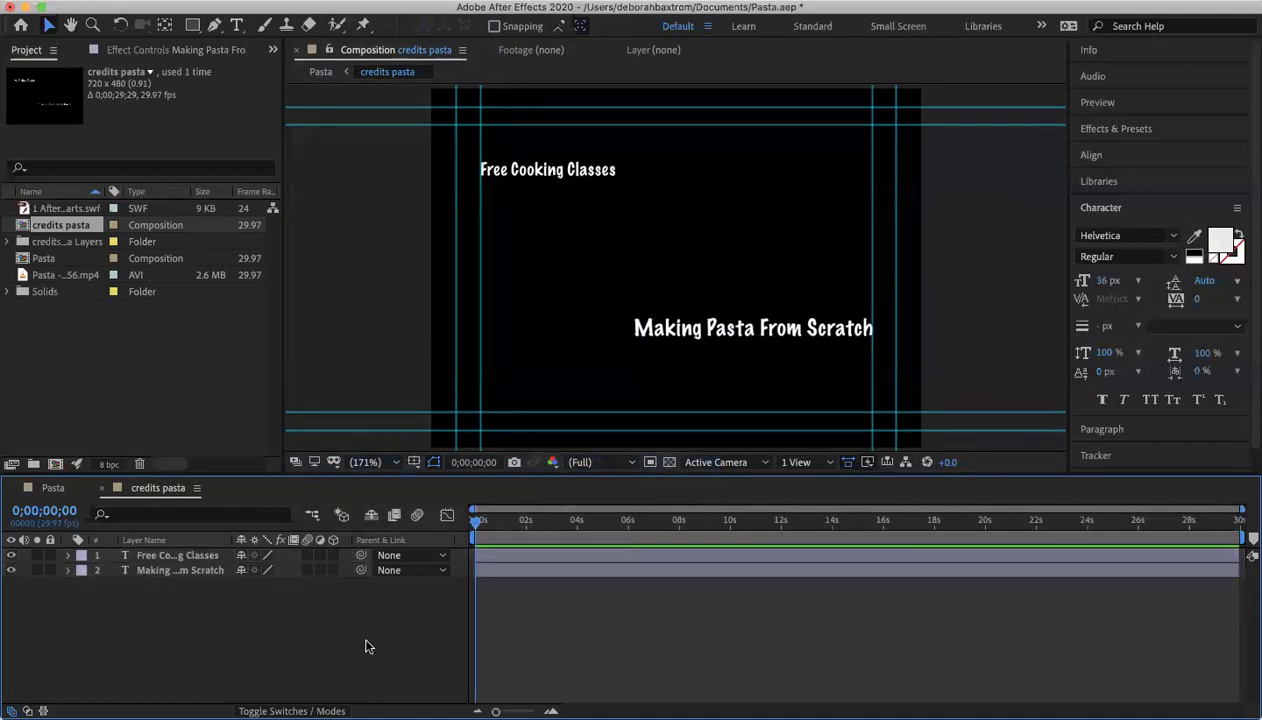
Step: Delete the word "Free" from the "Free Cooking Classes" text and move the shortened line left to the inner vertical guide
click(201, 558)
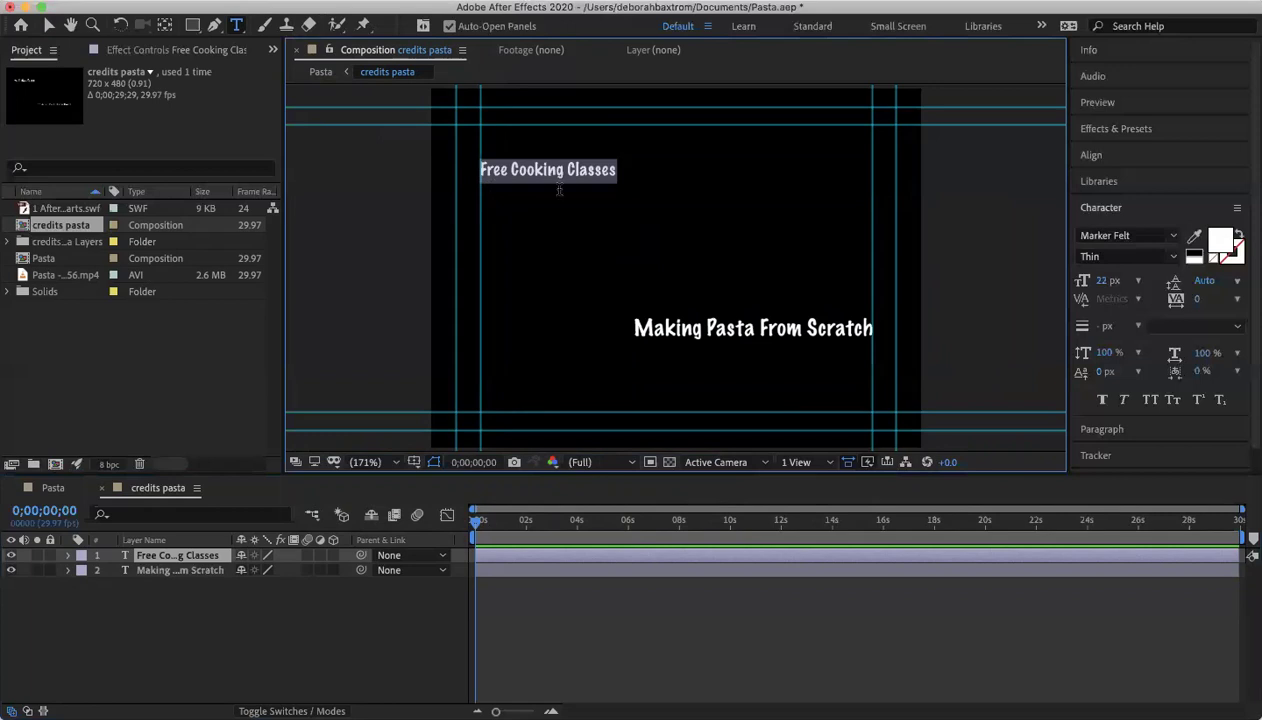
click(511, 170)
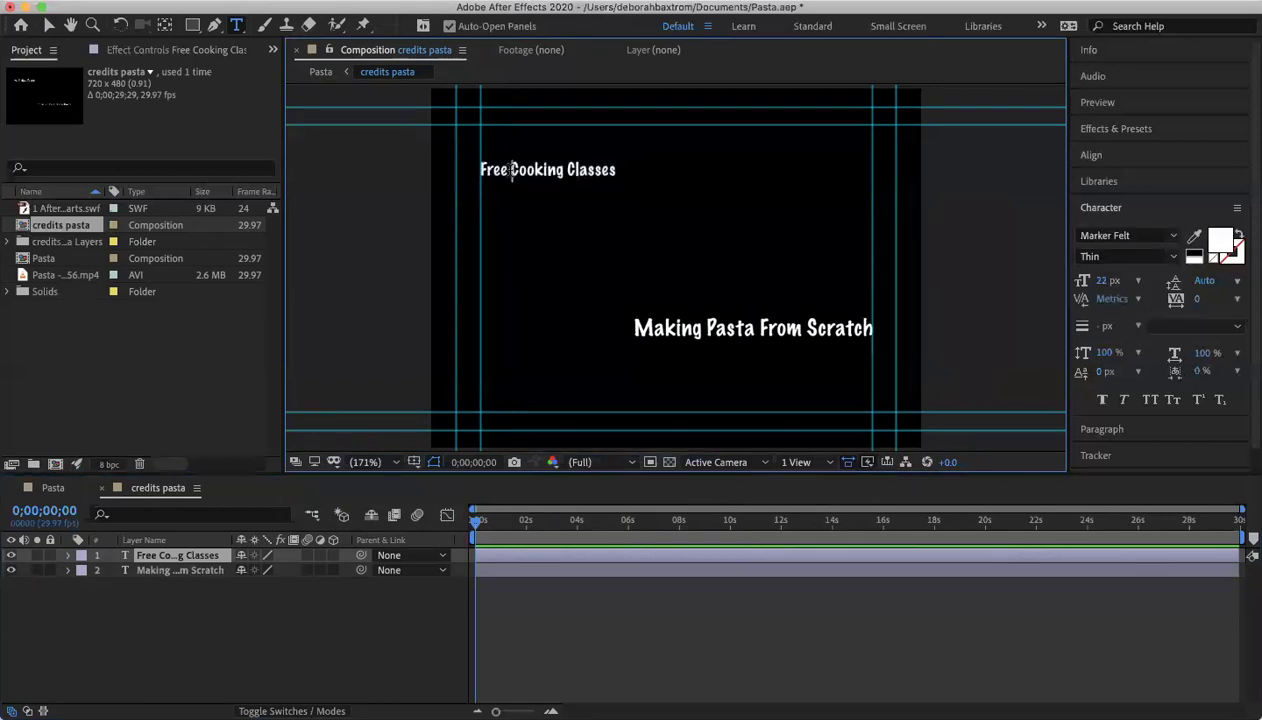
key(BackSpace)
key(BackSpace)
key(BackSpace)
key(BackSpace)
key(BackSpace)
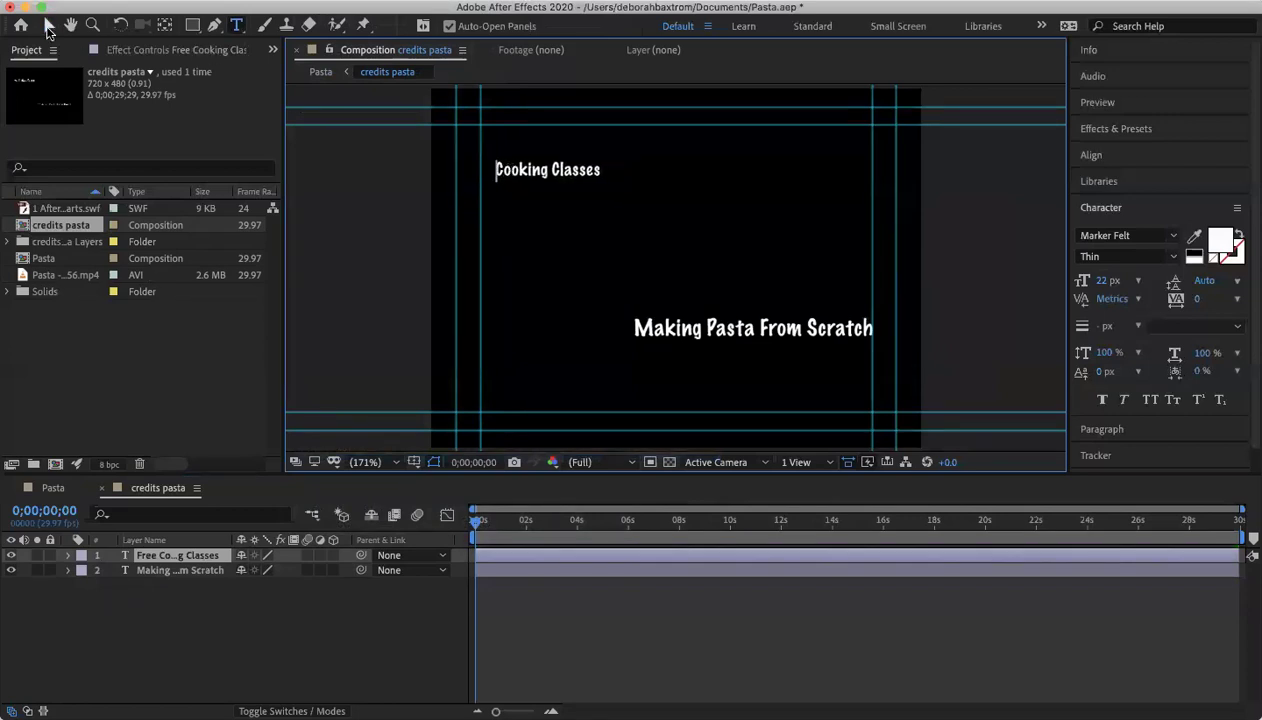
click(49, 25)
drag(586, 180, 570, 179)
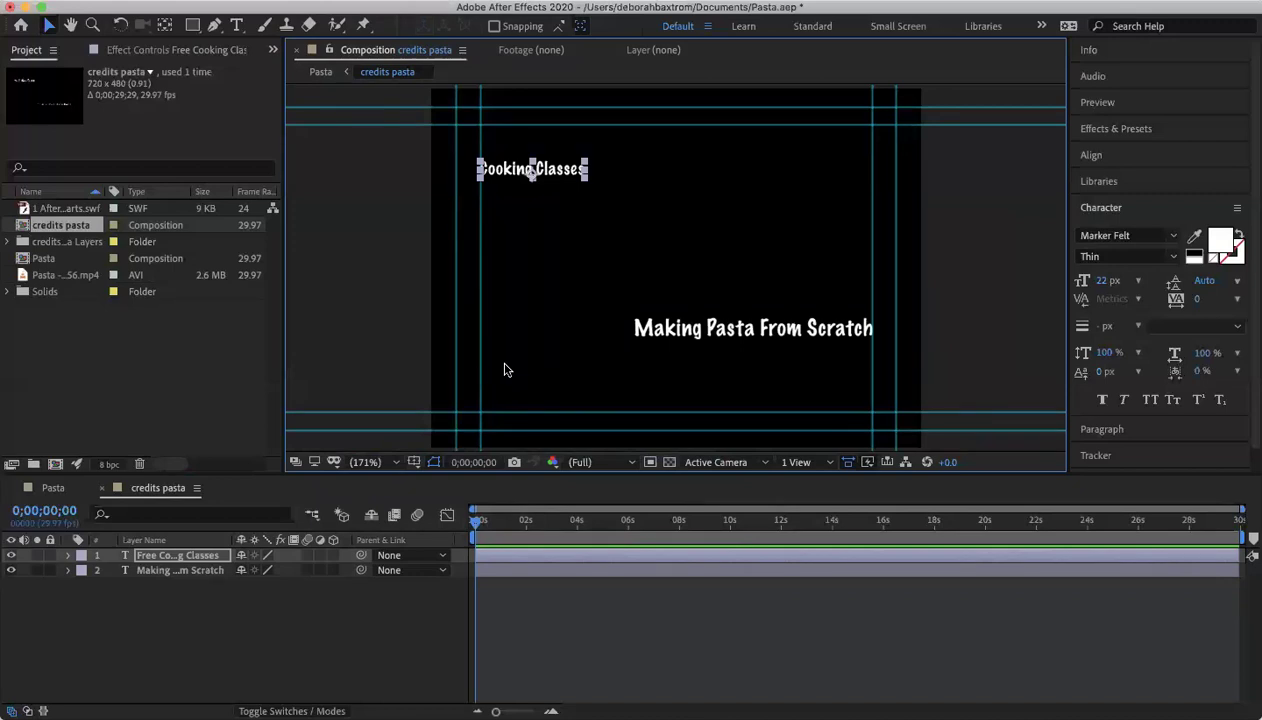
Step: Change the font of both text layers in the credits pasta composition to Calluna Sans
click(183, 556)
shift+click(185, 570)
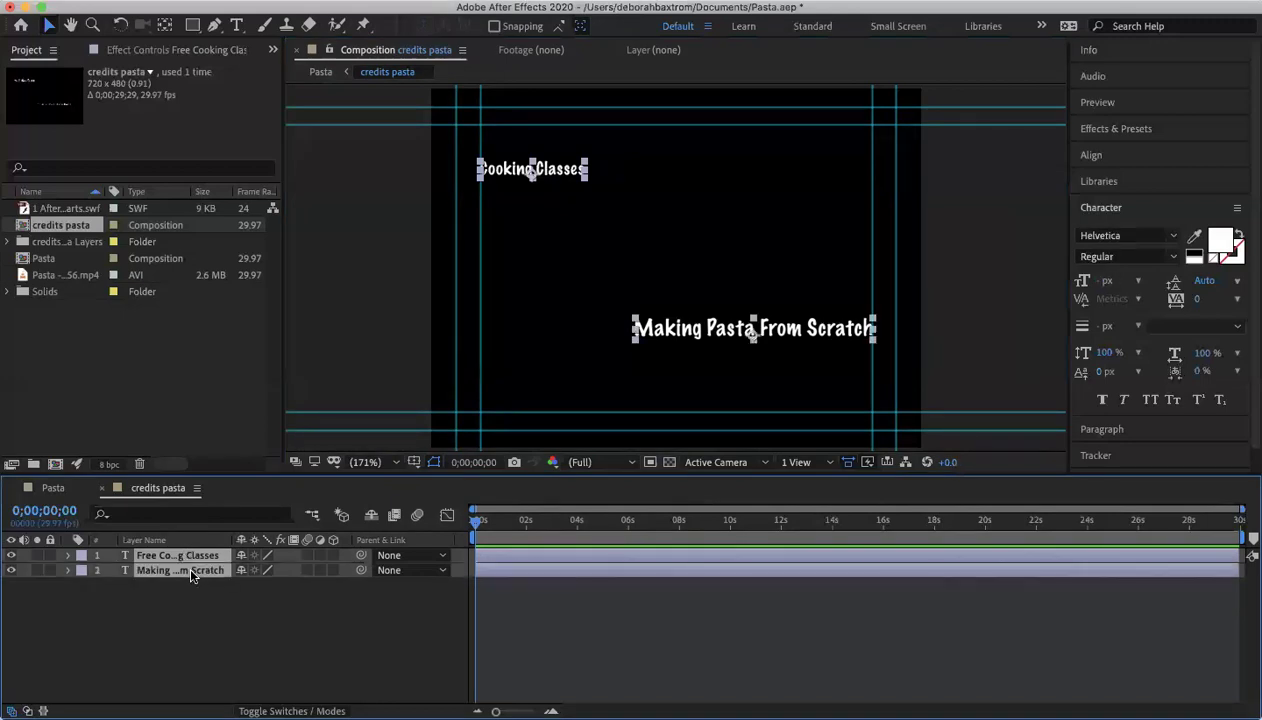
click(1173, 237)
scroll(1078, 358, up, 7)
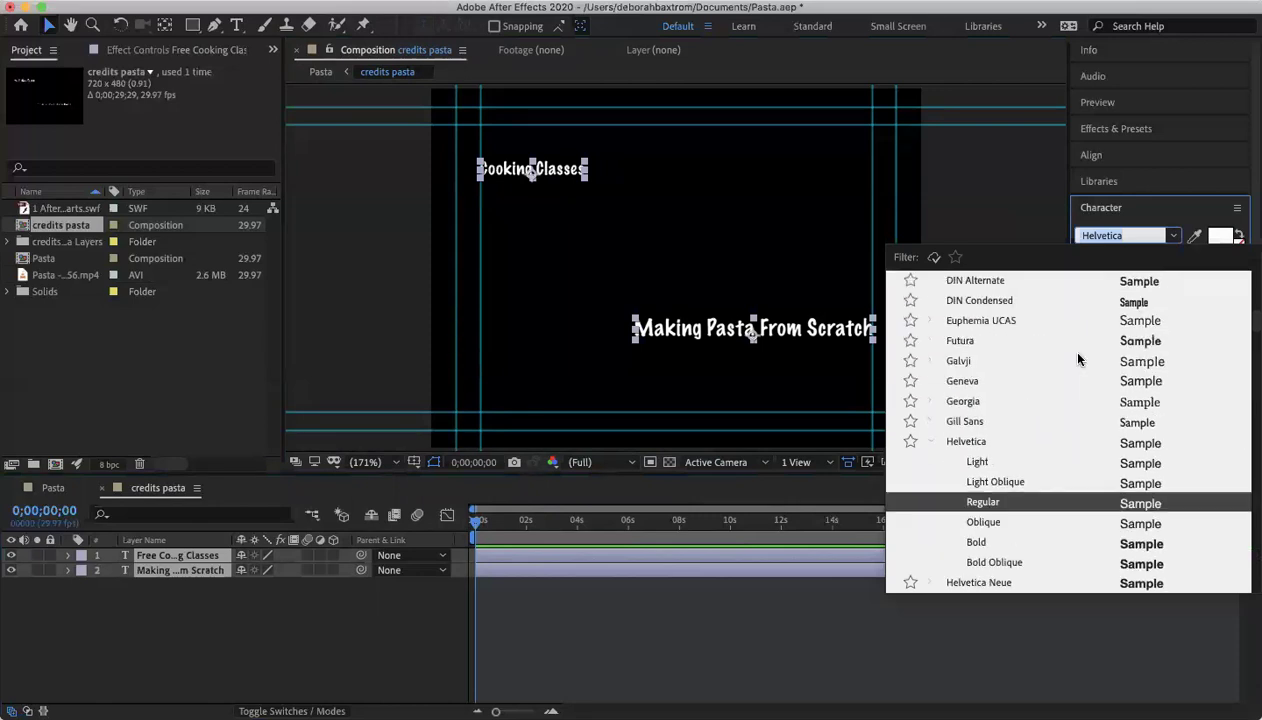
scroll(1078, 358, up, 2)
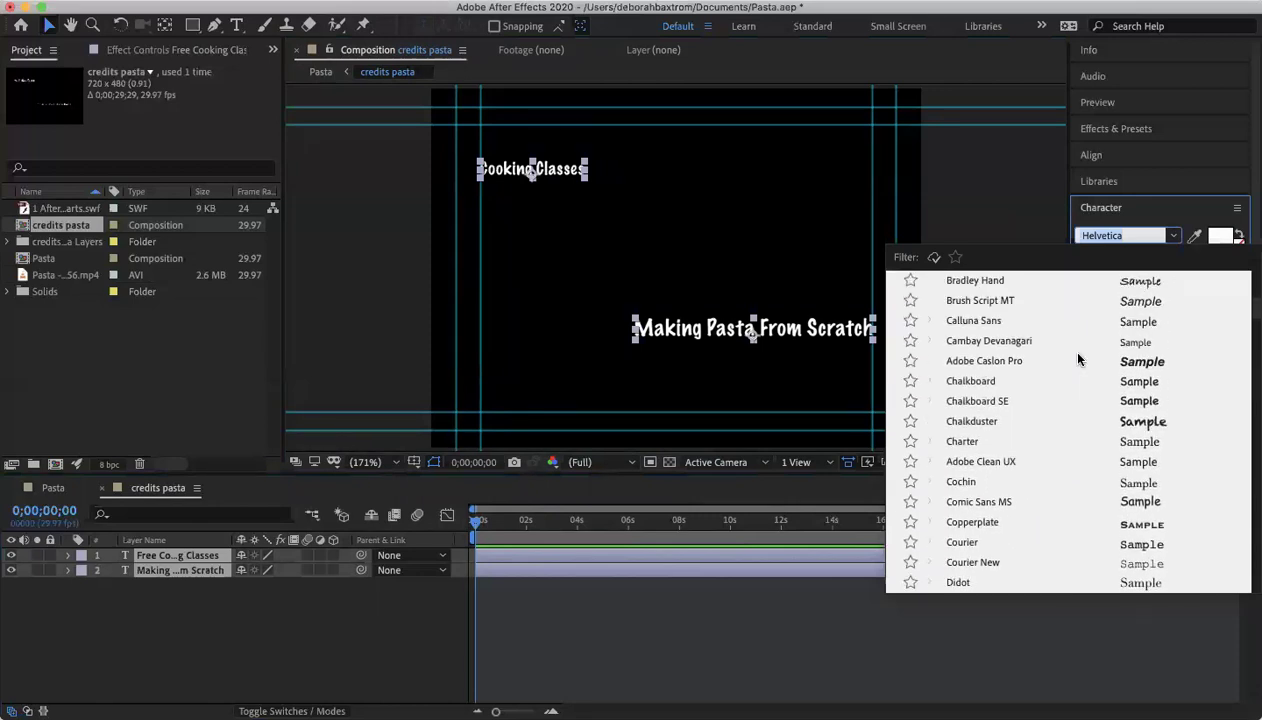
click(995, 324)
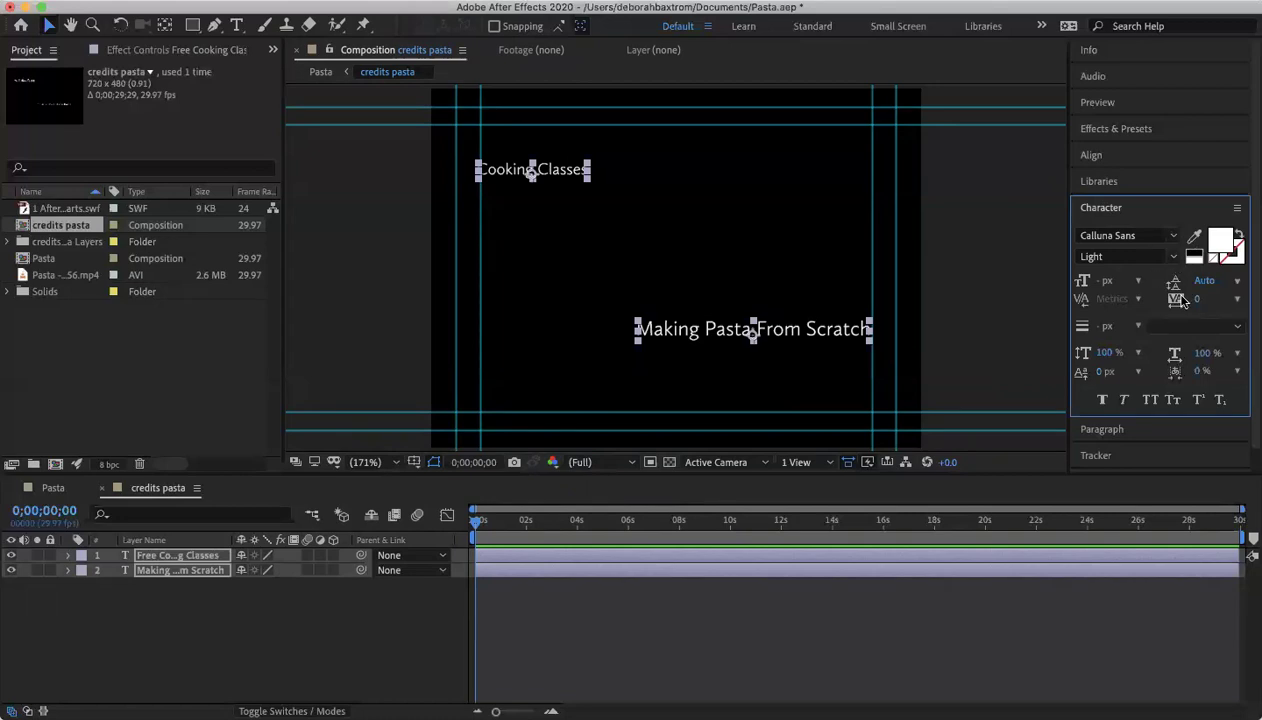
click(316, 643)
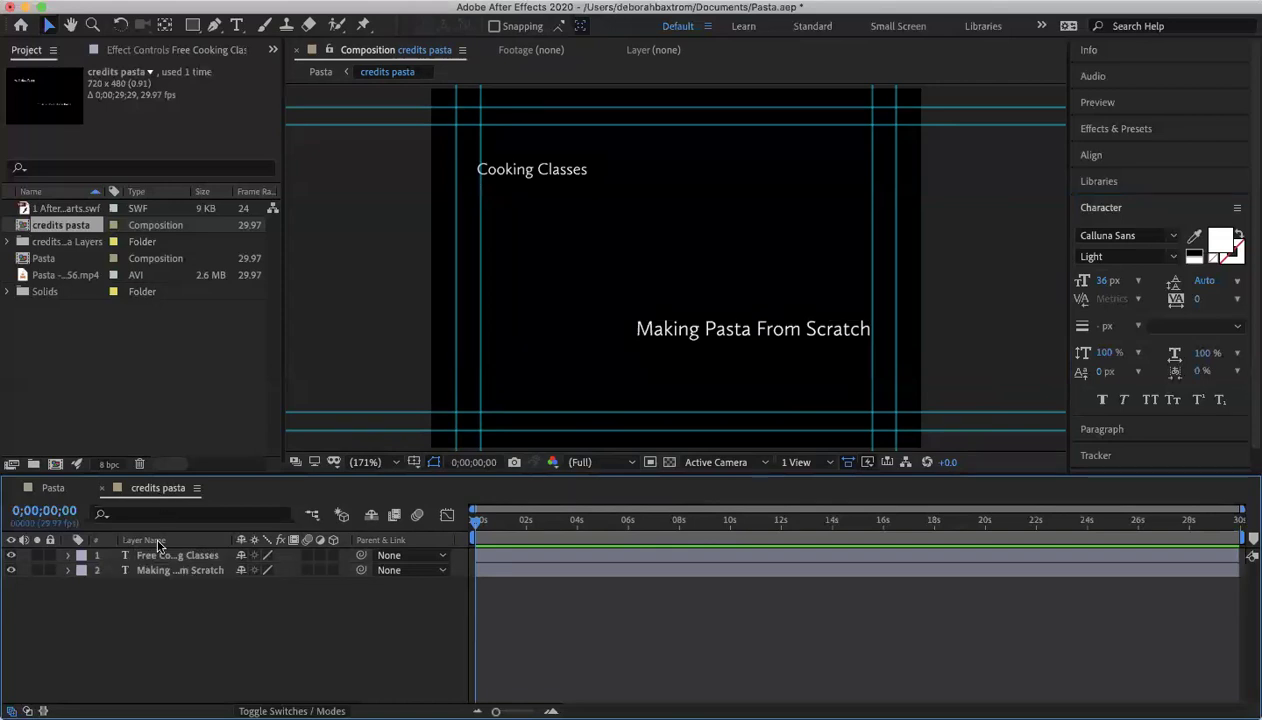
Step: Set the text color of the "Making Pasta From Scratch" layer to R 66, G 82, B 42
click(165, 573)
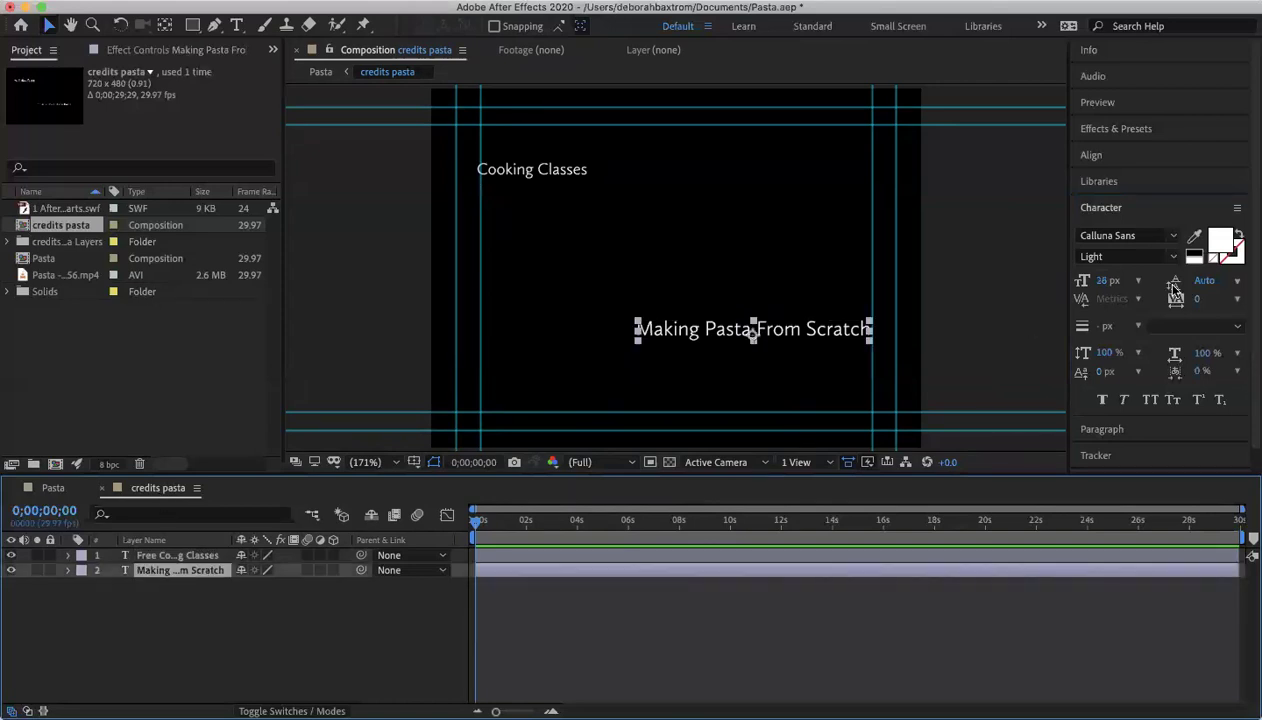
click(1221, 240)
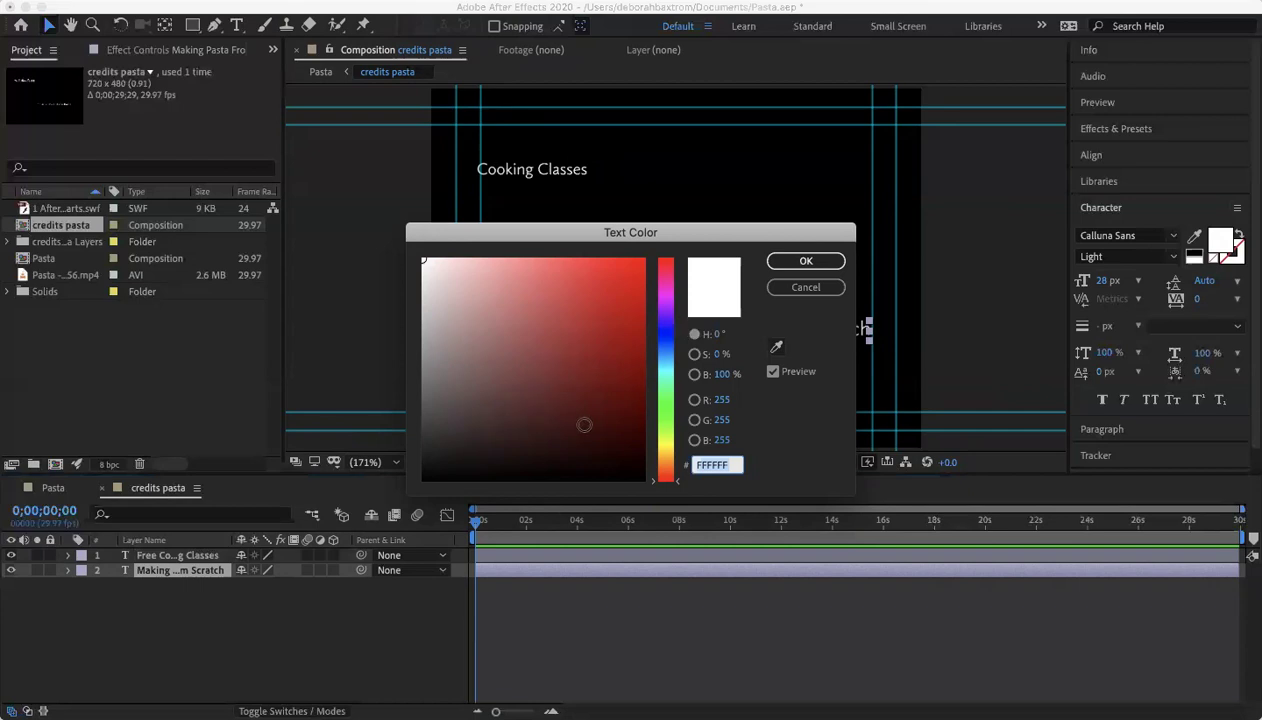
click(722, 401)
text(66)
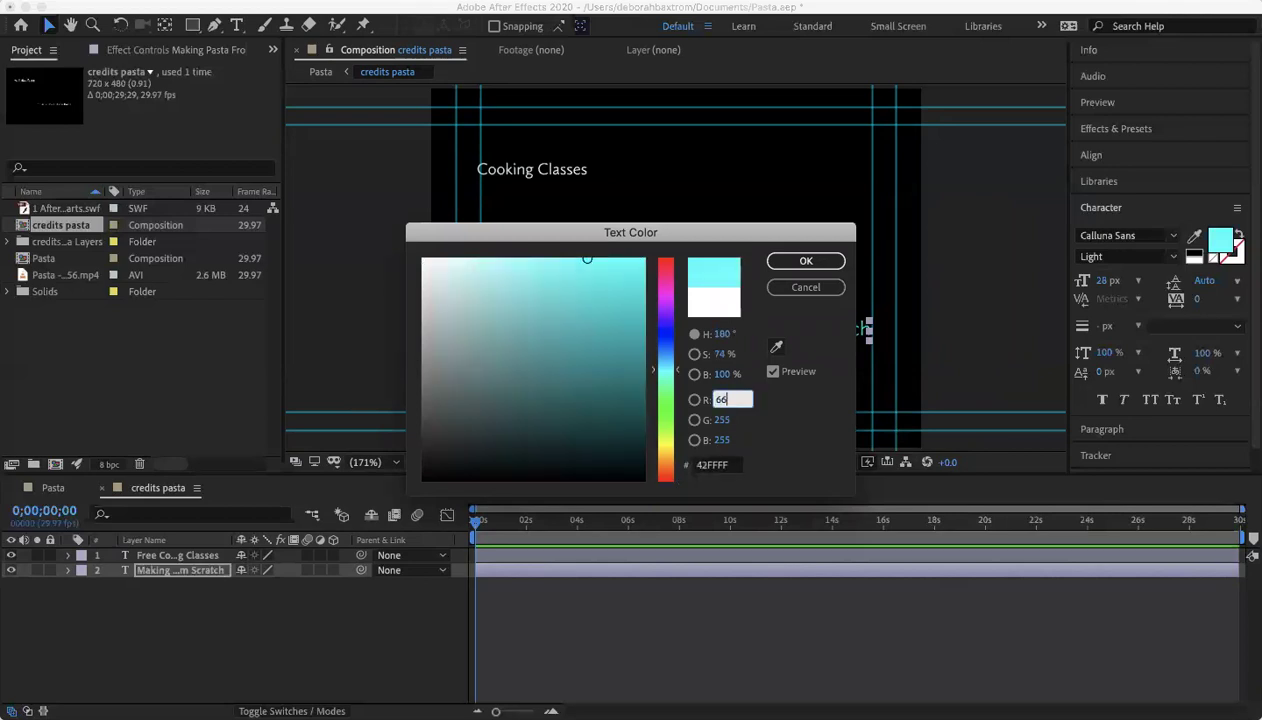
click(721, 422)
text(82)
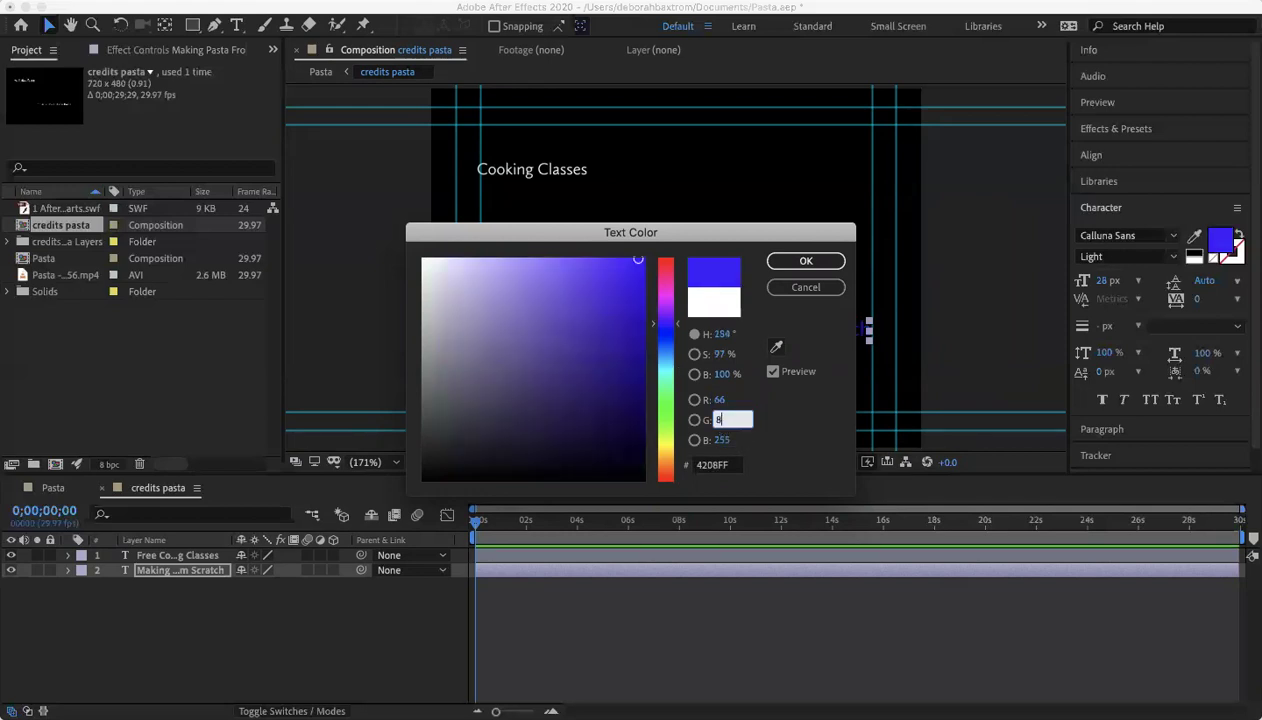
click(720, 443)
text(42)
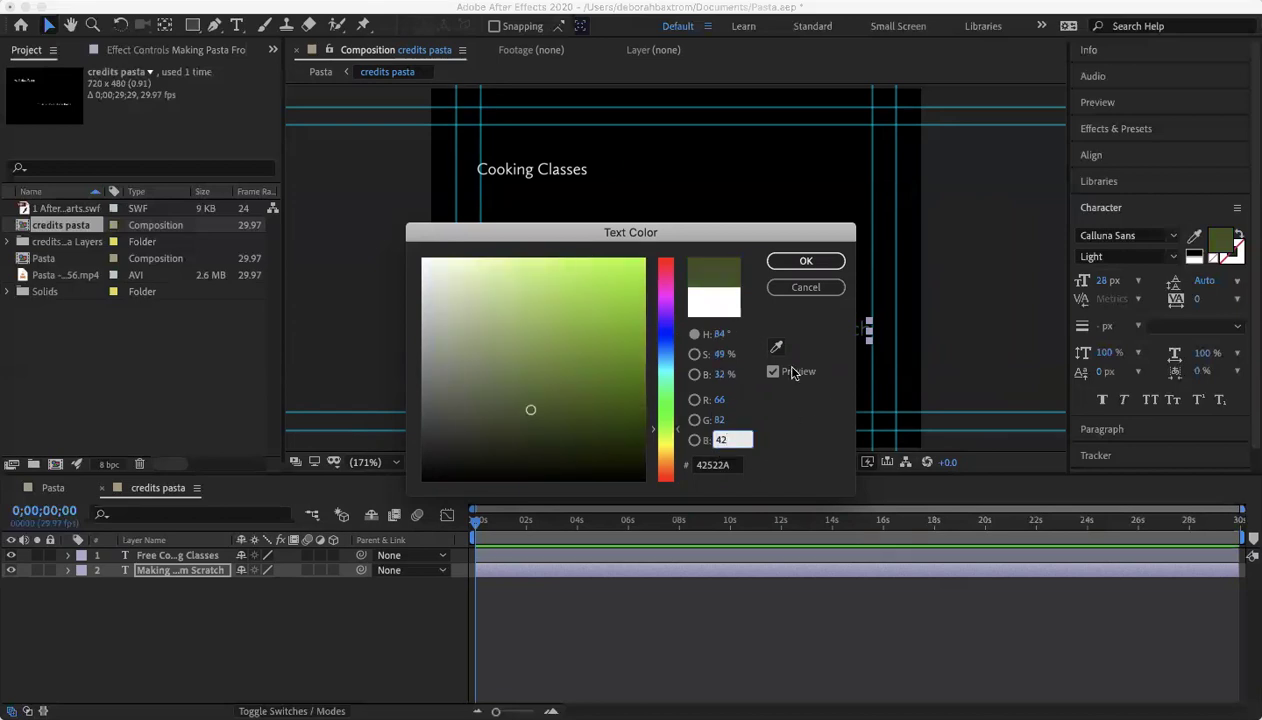
click(806, 264)
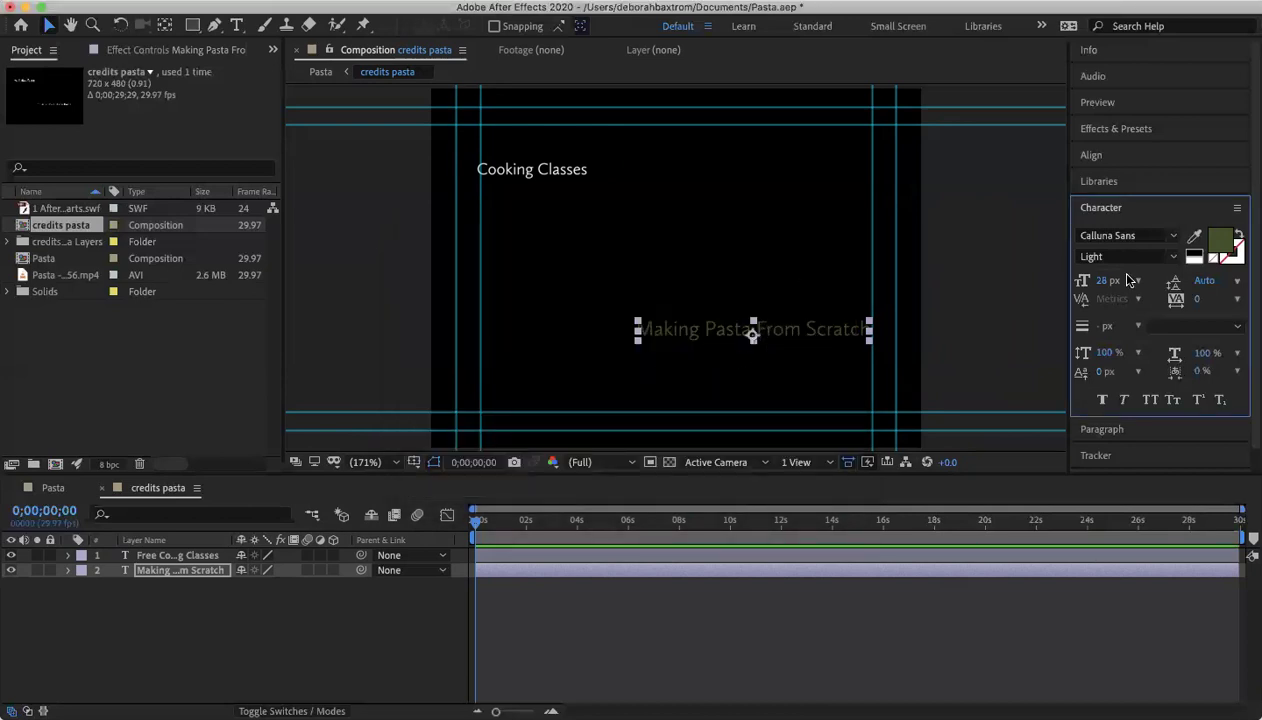
Step: Set the "Making Pasta From Scratch" text to the Bold font style and return to the Pasta composition
click(1174, 258)
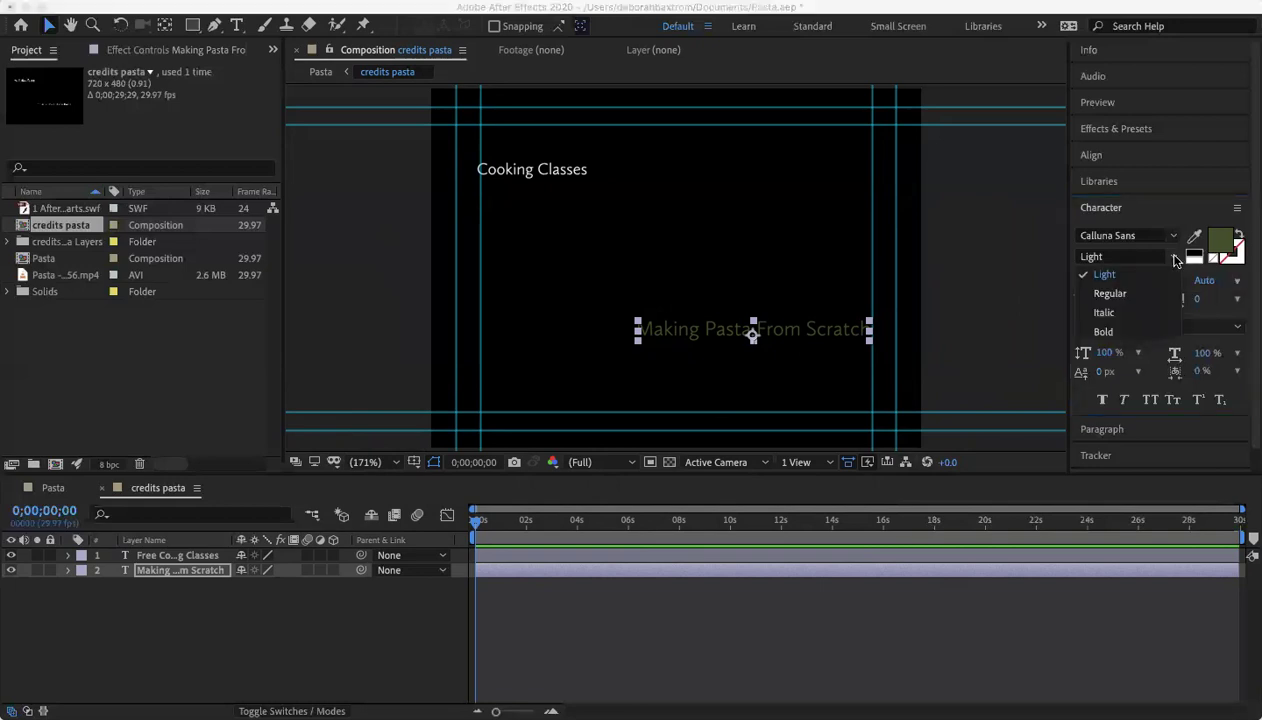
click(1116, 332)
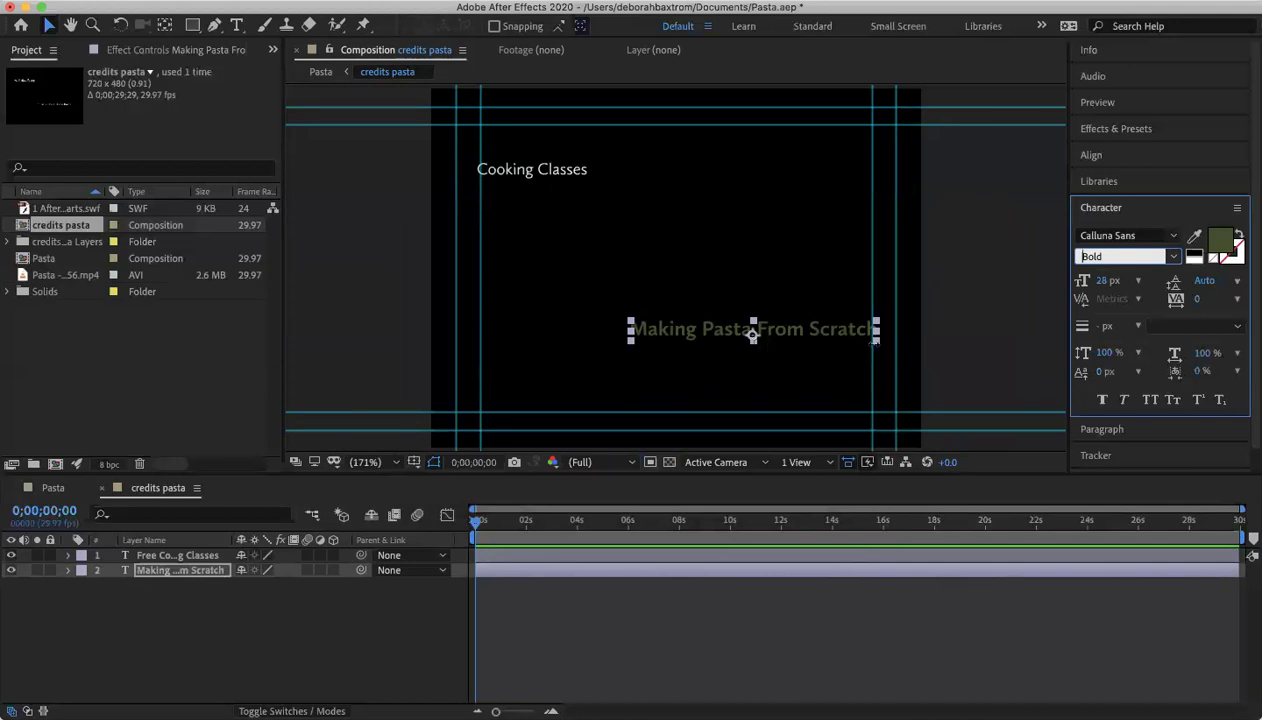
click(319, 73)
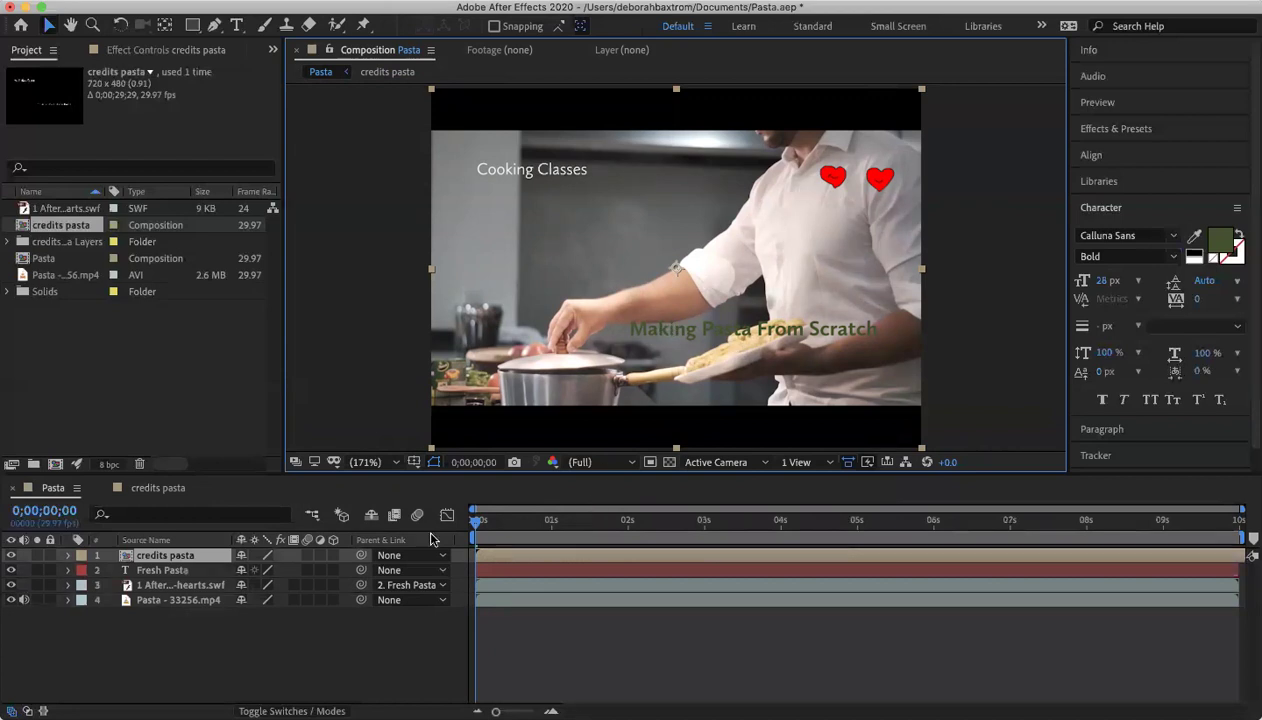
Step: Recolor the "Fresh Pasta" text layer with a salmon-orange tone sampled from the food in the video at about 0;00;03;17
click(157, 572)
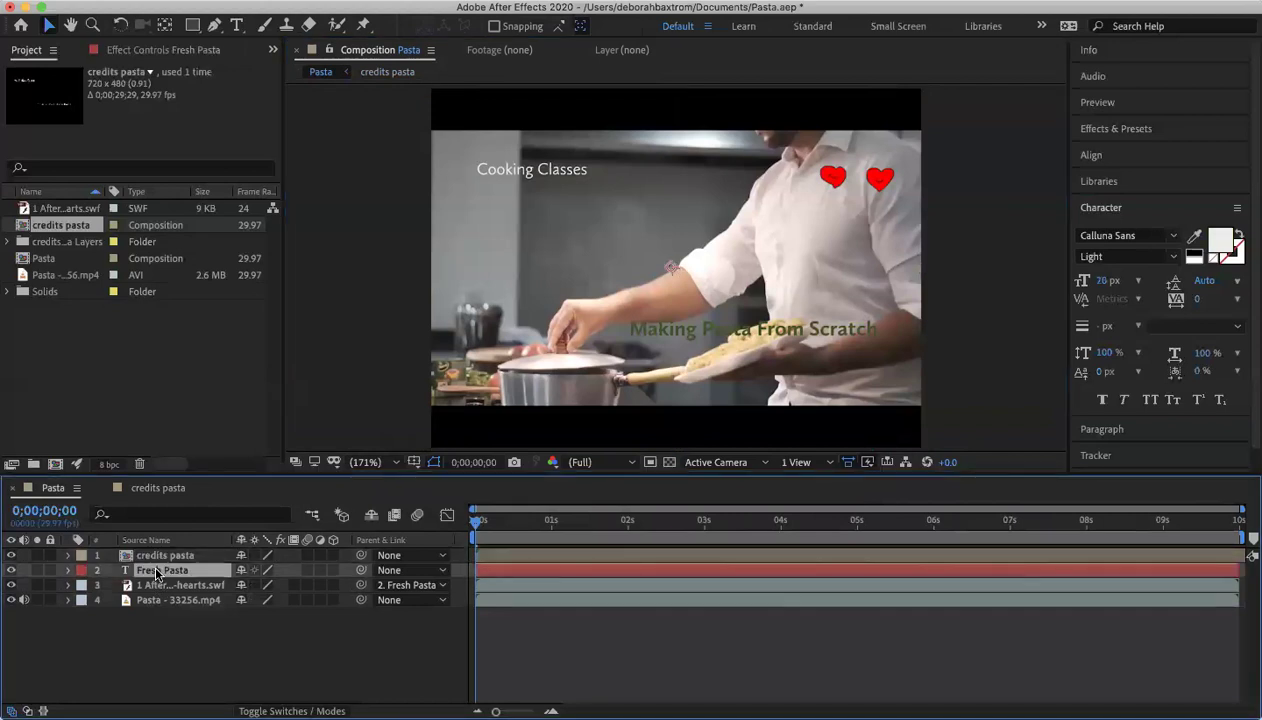
drag(474, 525, 746, 524)
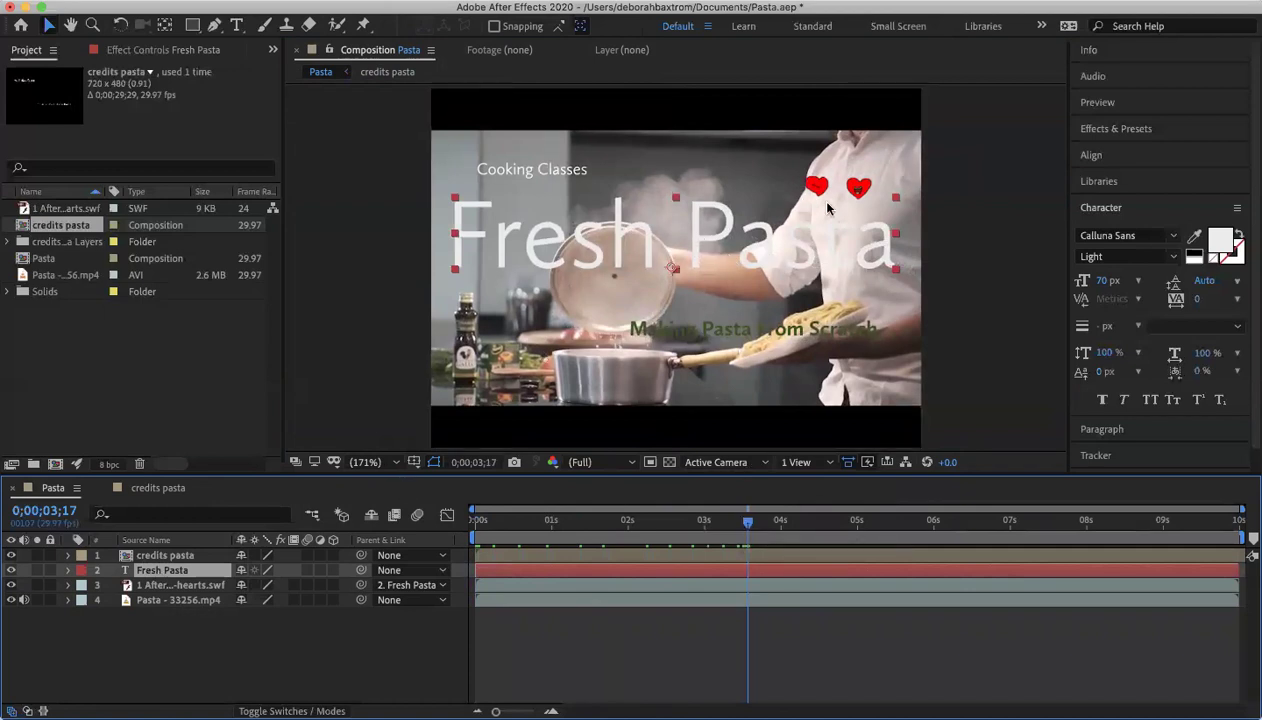
click(1195, 238)
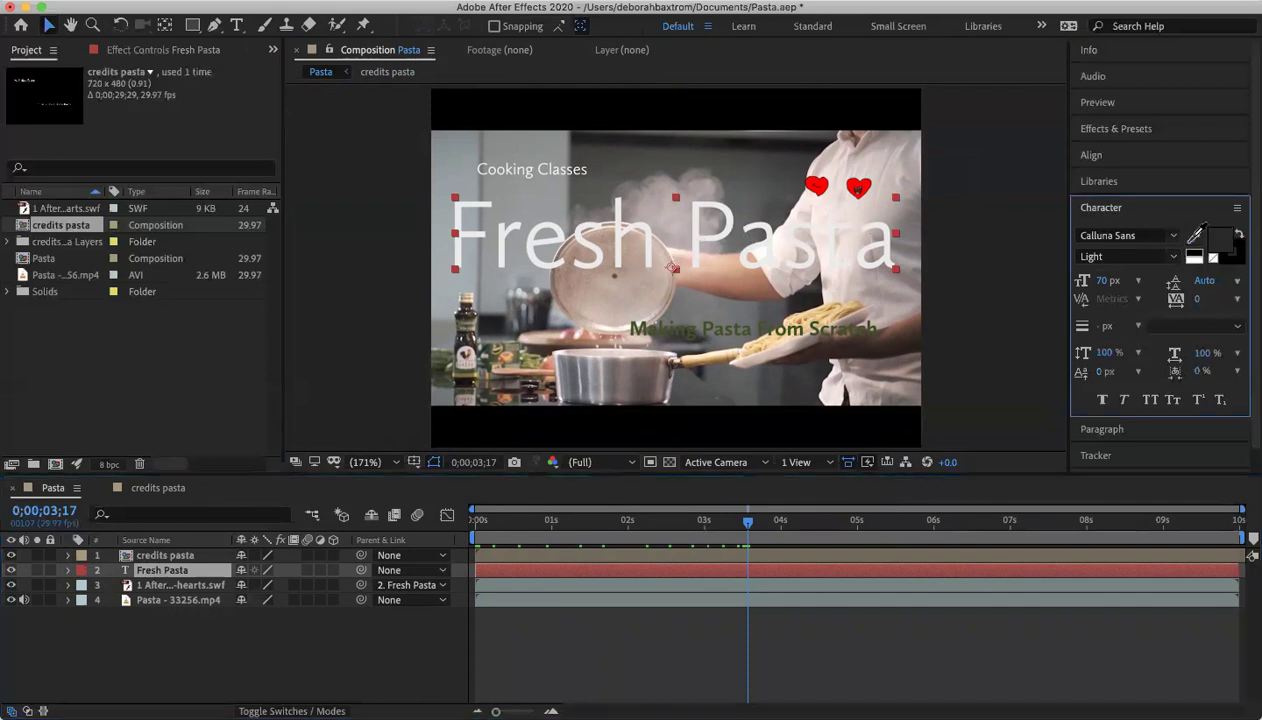
click(549, 367)
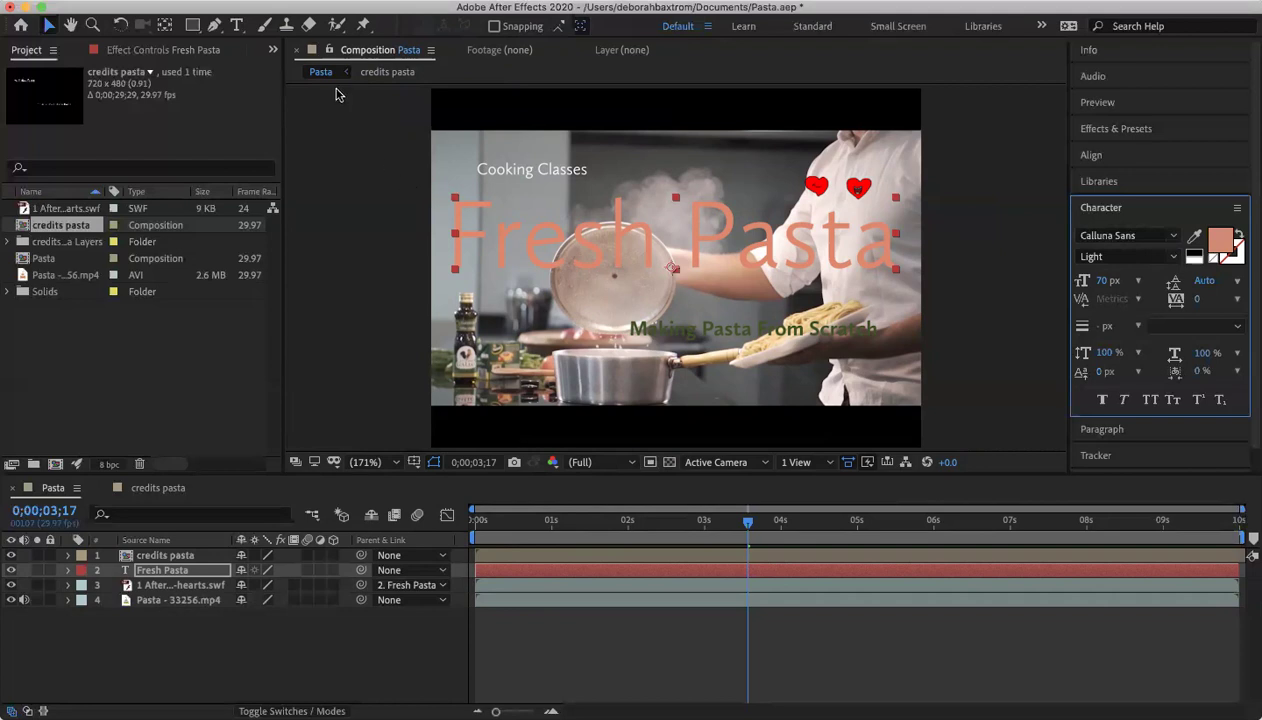
Step: Preview the Pasta composition from its first frame and stop playback at about 0;00;01;12
drag(748, 540, 380, 548)
key(space)
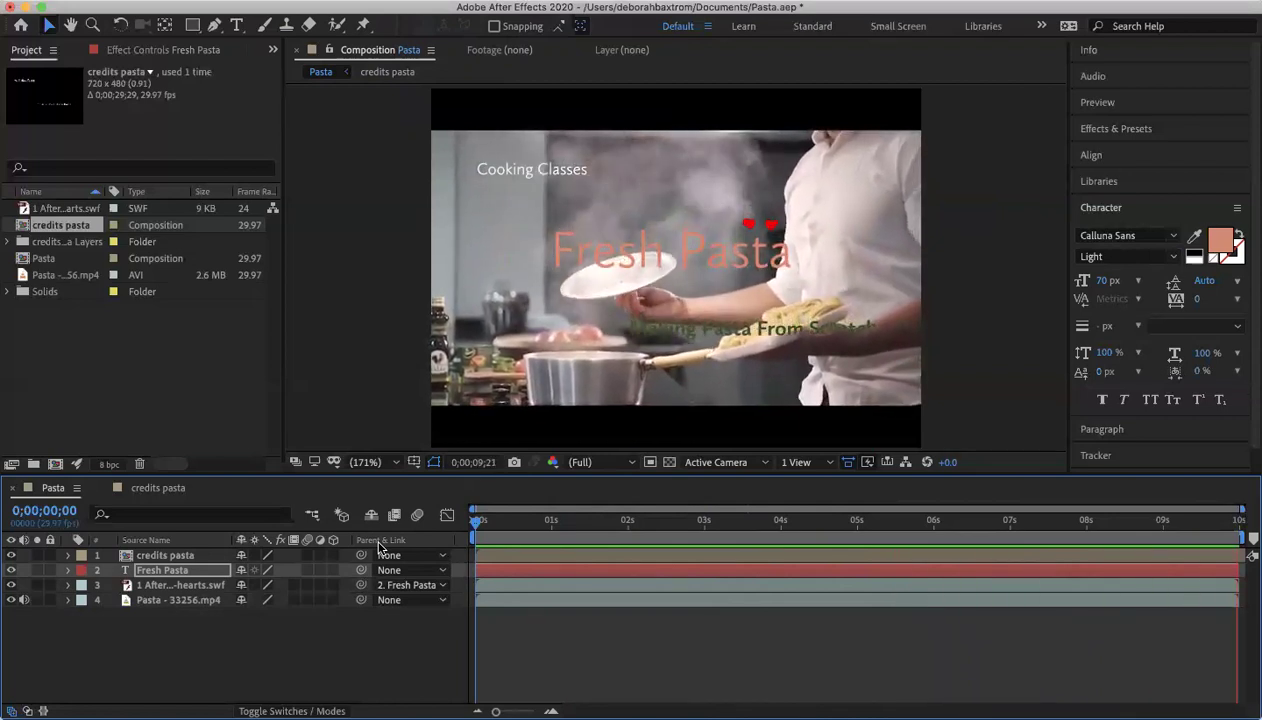
key(space)
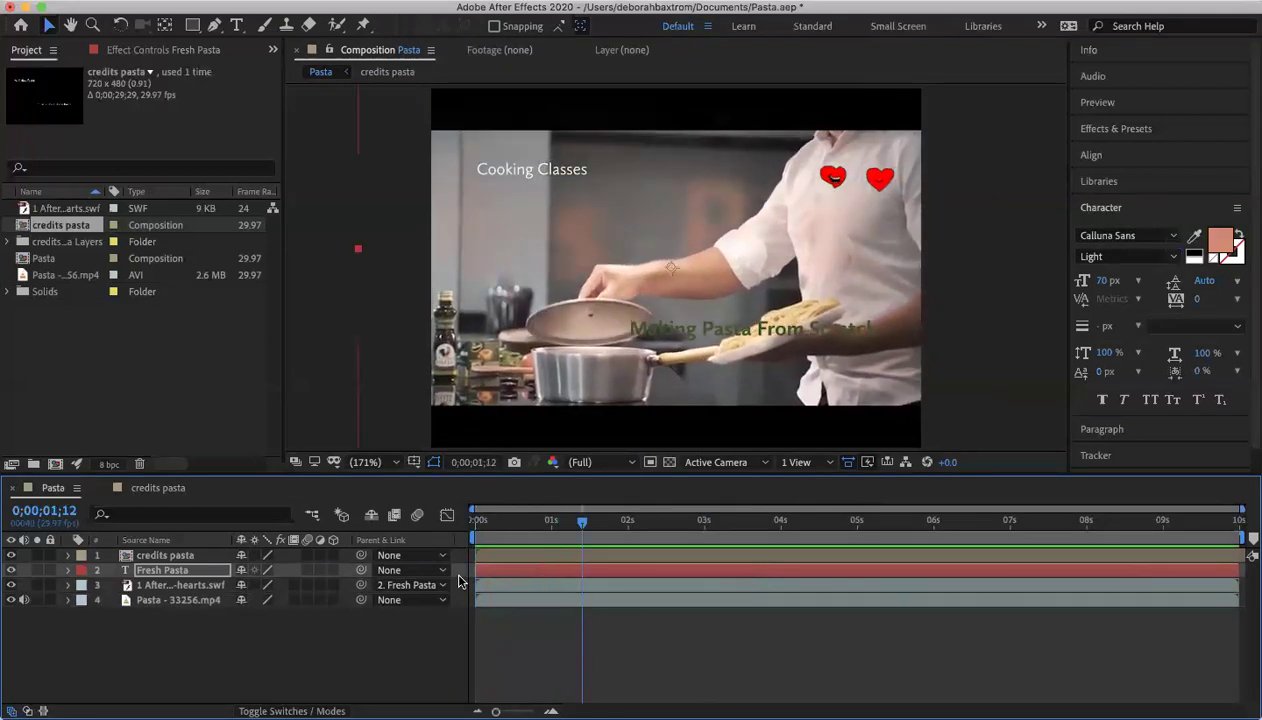